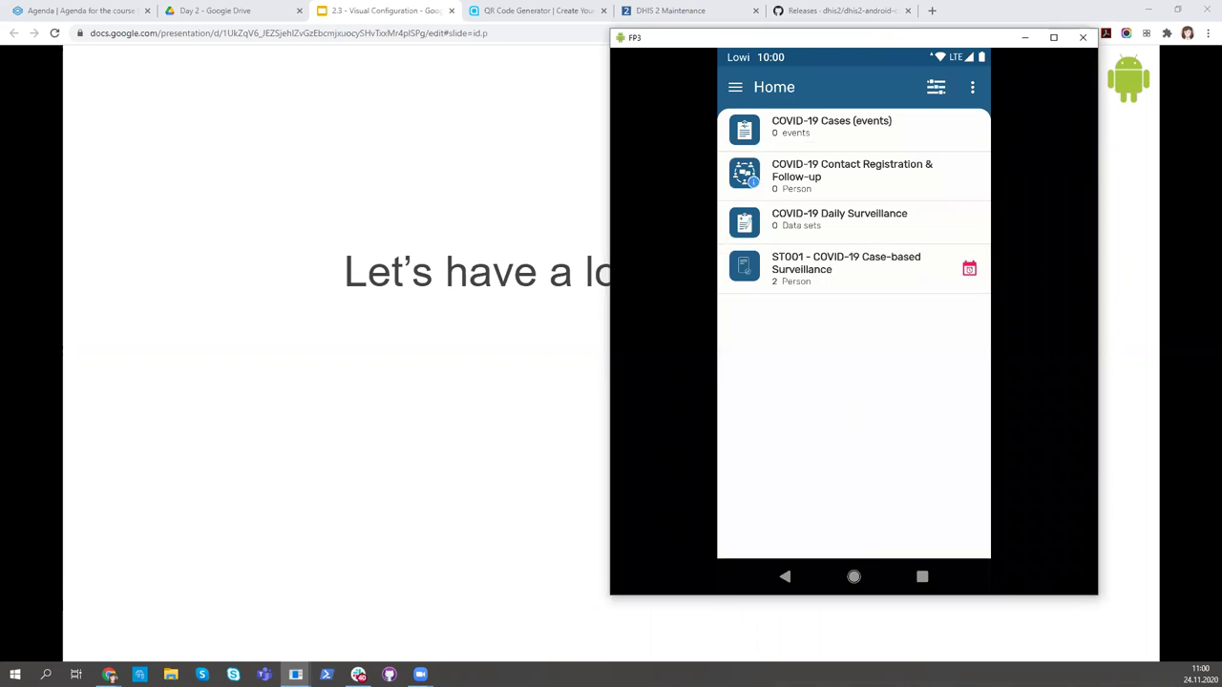
Open the COVID-19 Contact Registration & Follow-up program and search Local Case ID 'jtt'
click(853, 176)
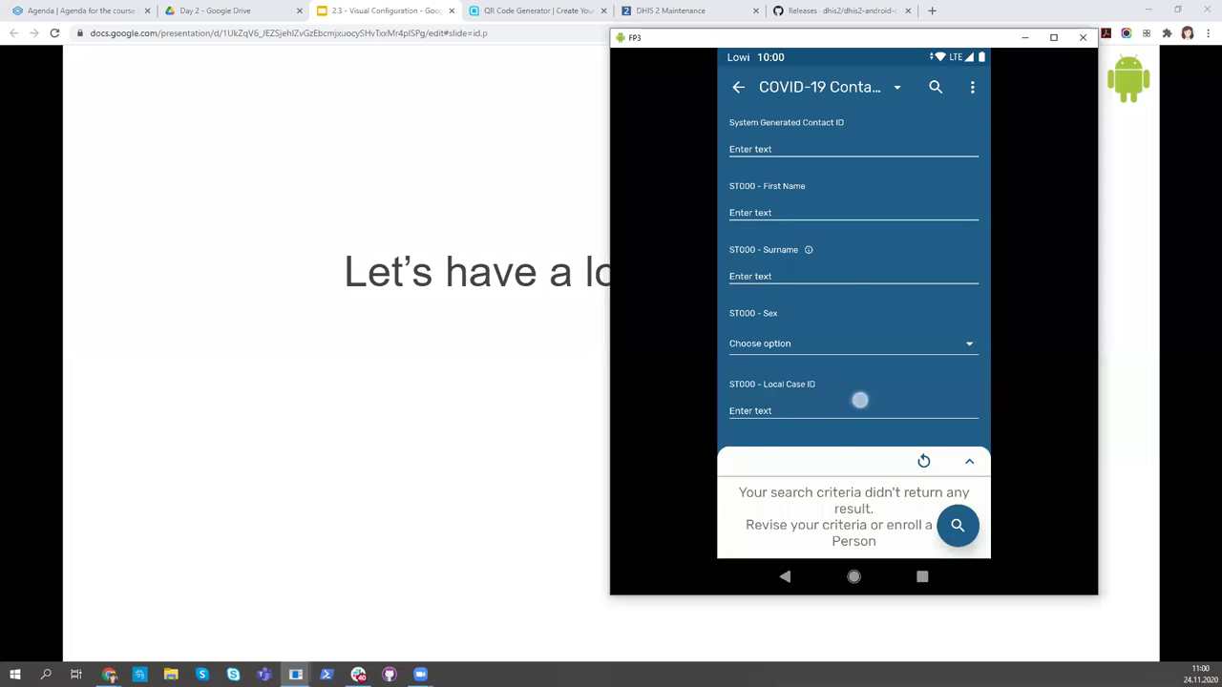
click(860, 406)
click(785, 577)
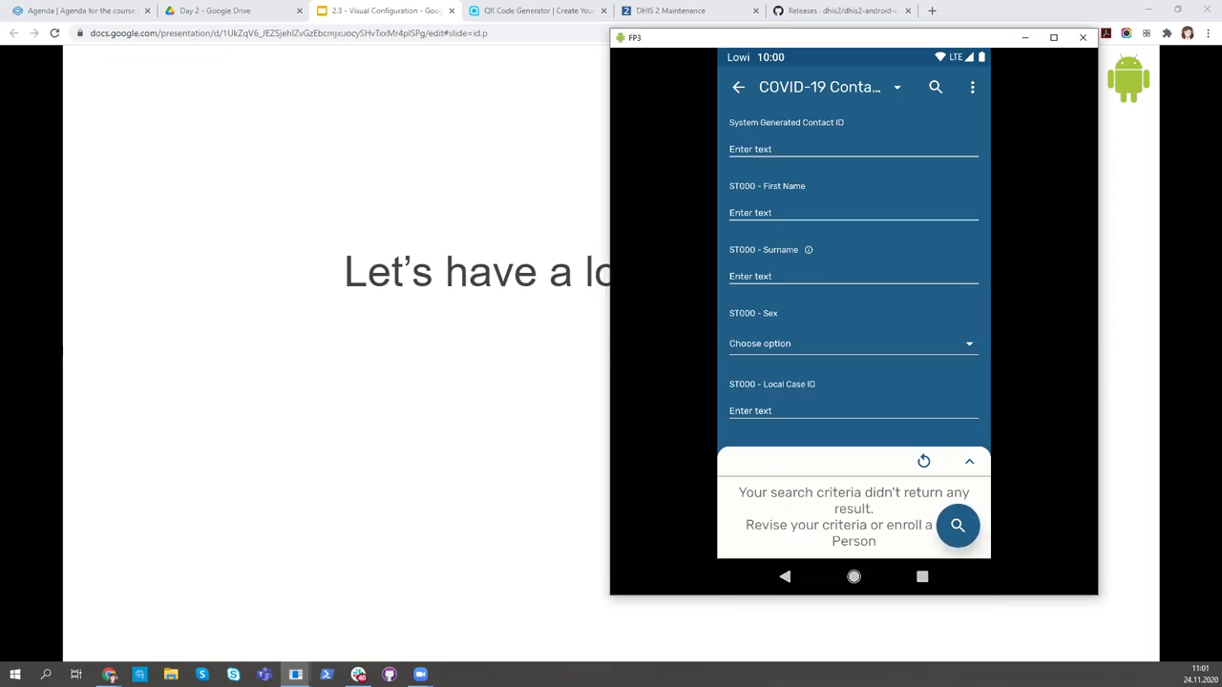
click(853, 410)
text(jtt)
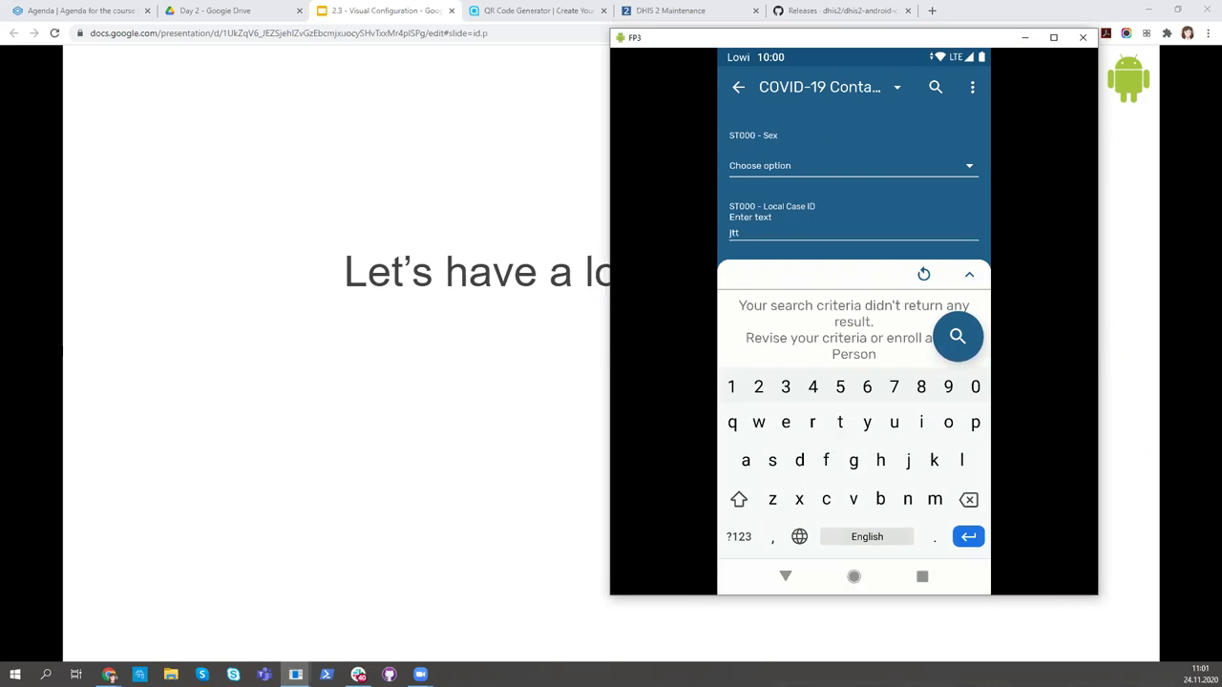
click(785, 577)
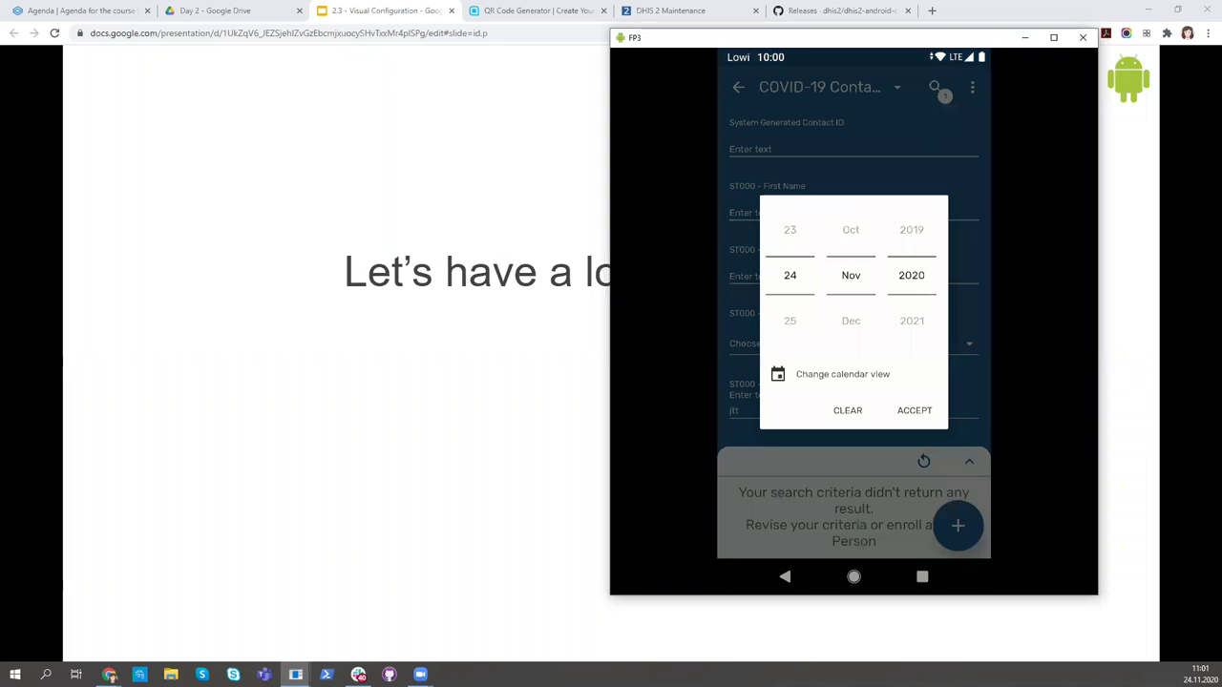
Switch the date picker to month calendar and back, then start enrolling a new contact
click(777, 374)
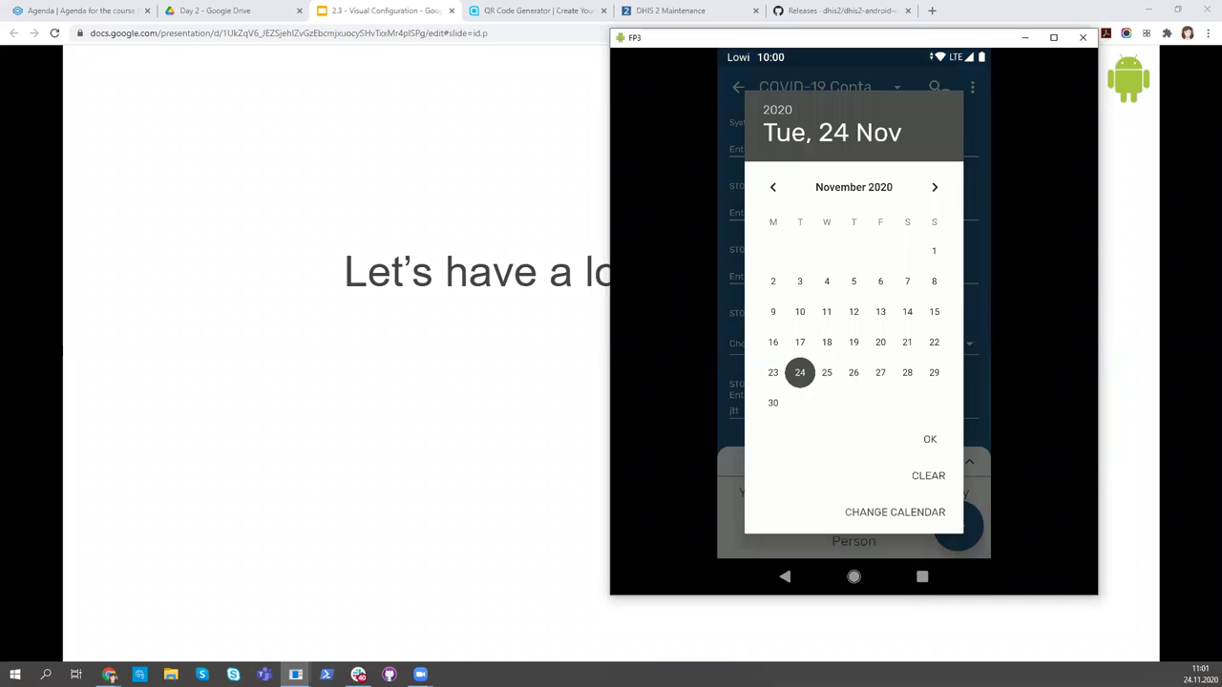
click(907, 514)
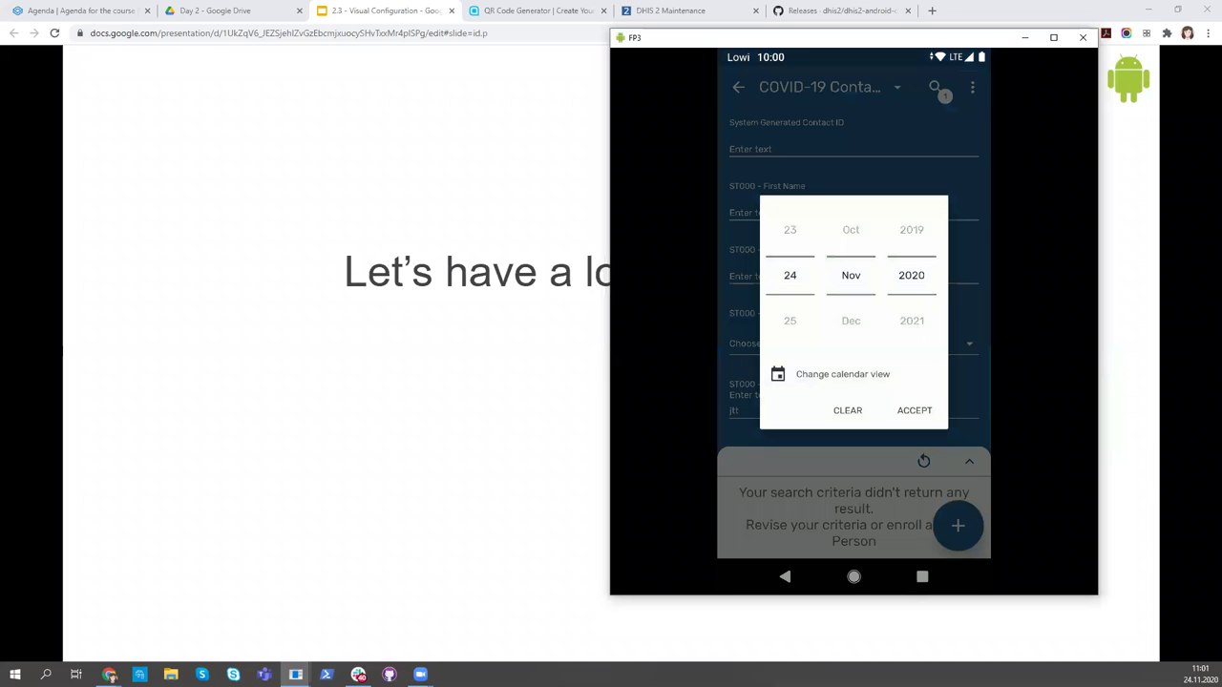
click(962, 528)
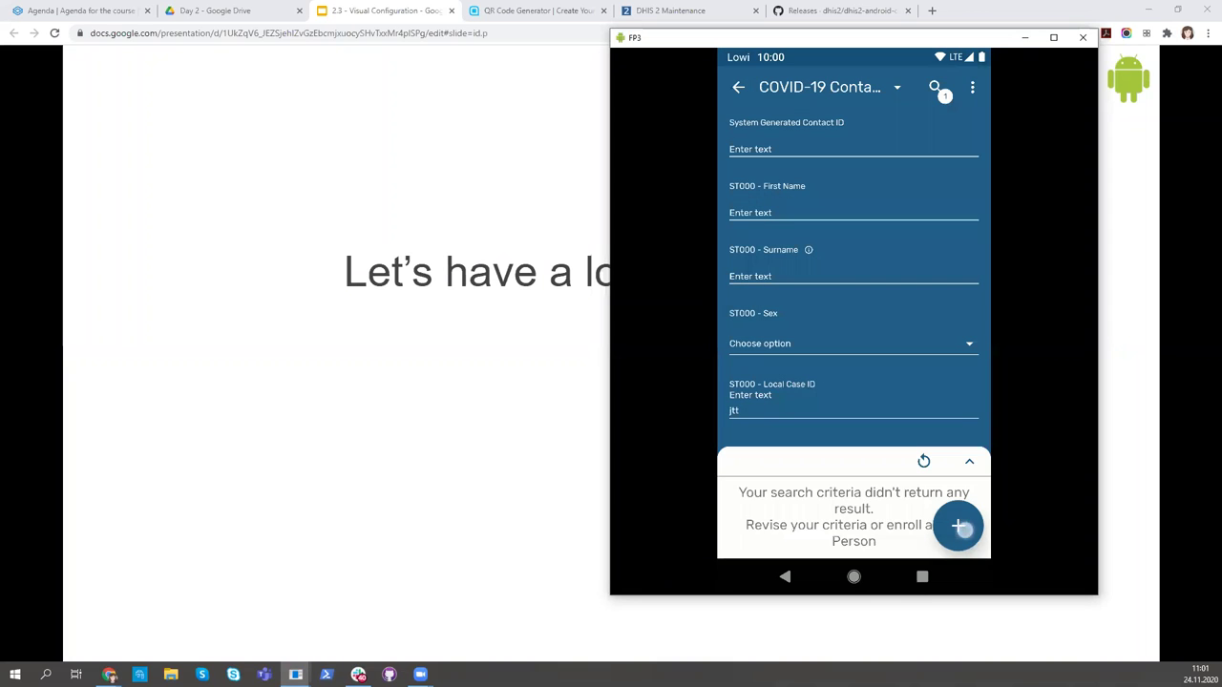
click(915, 410)
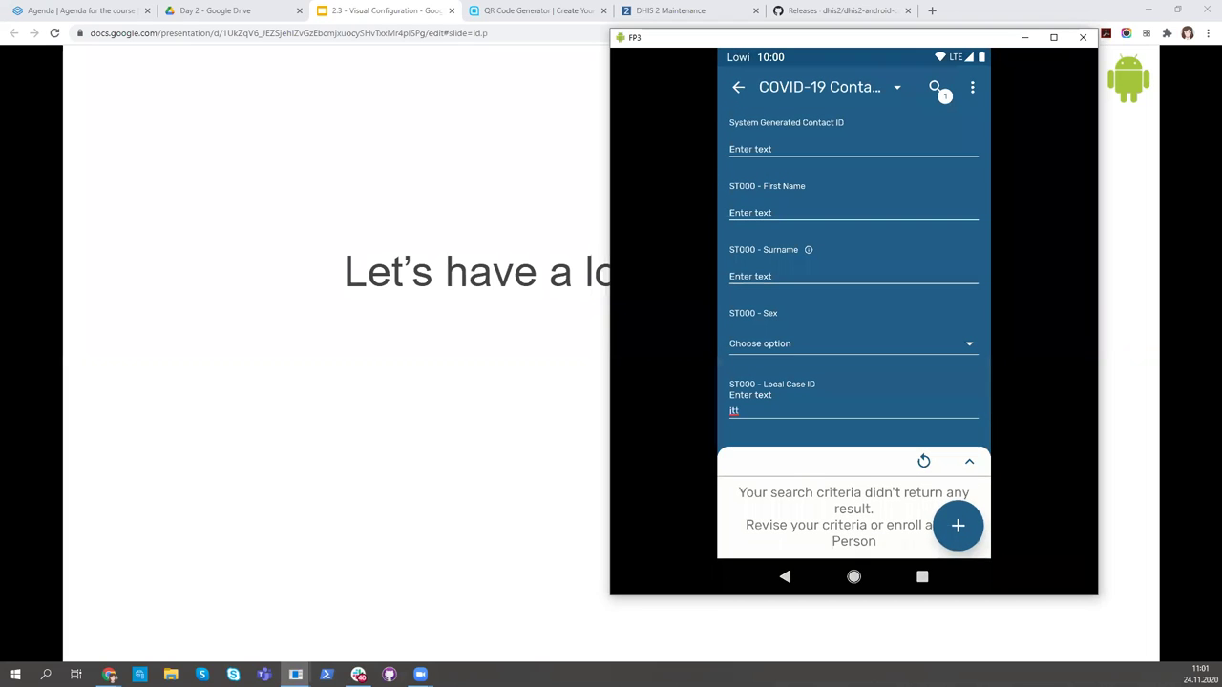
Open the System Settings app by searching 'sys' in the DHIS2 apps menu
click(705, 12)
click(1070, 54)
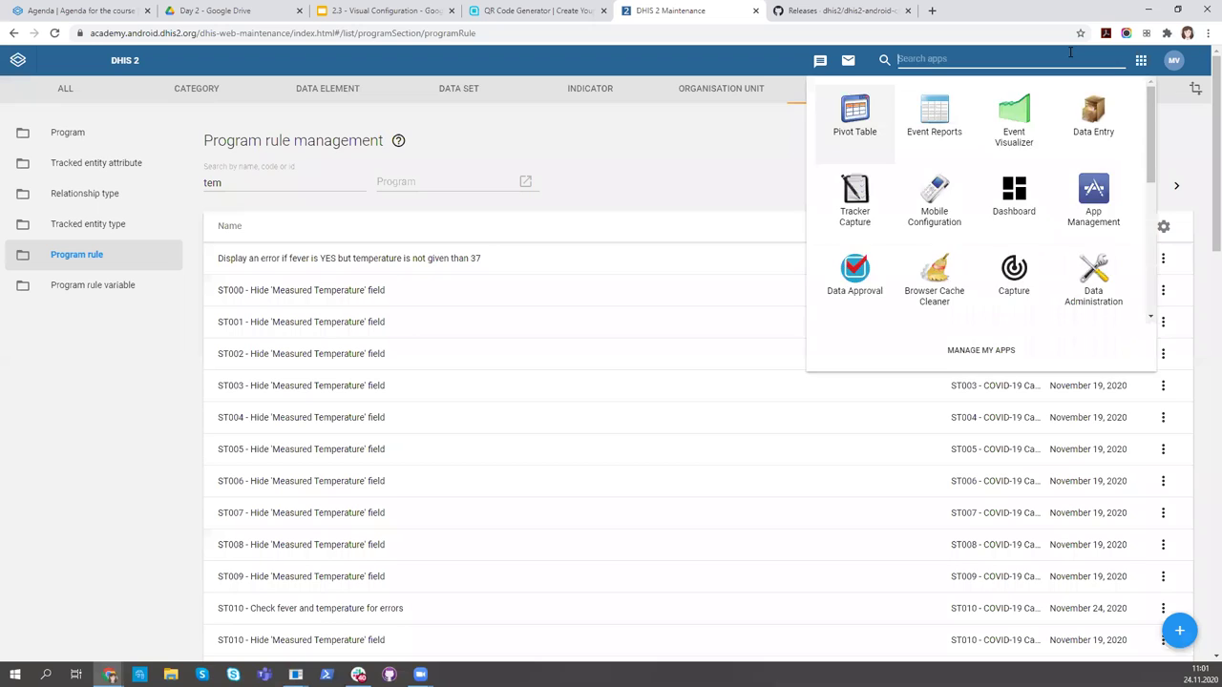
text(sys)
click(854, 122)
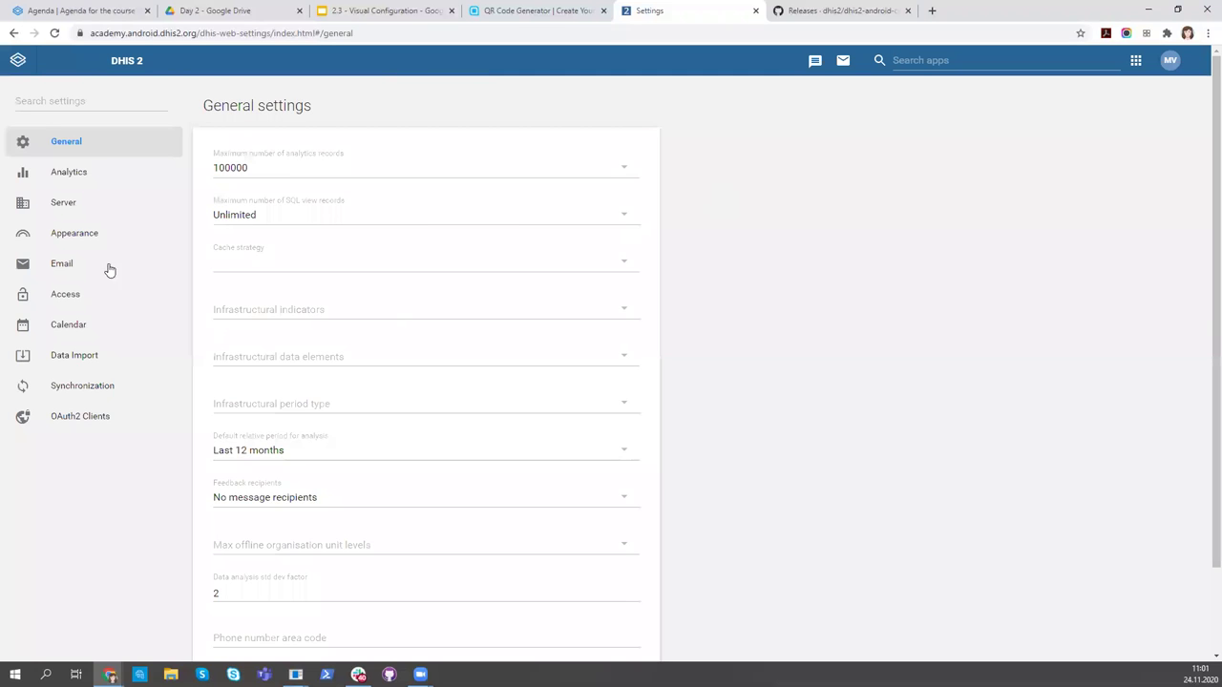
Under Appearance, set Style to Green and Flag to South Sudan
click(67, 231)
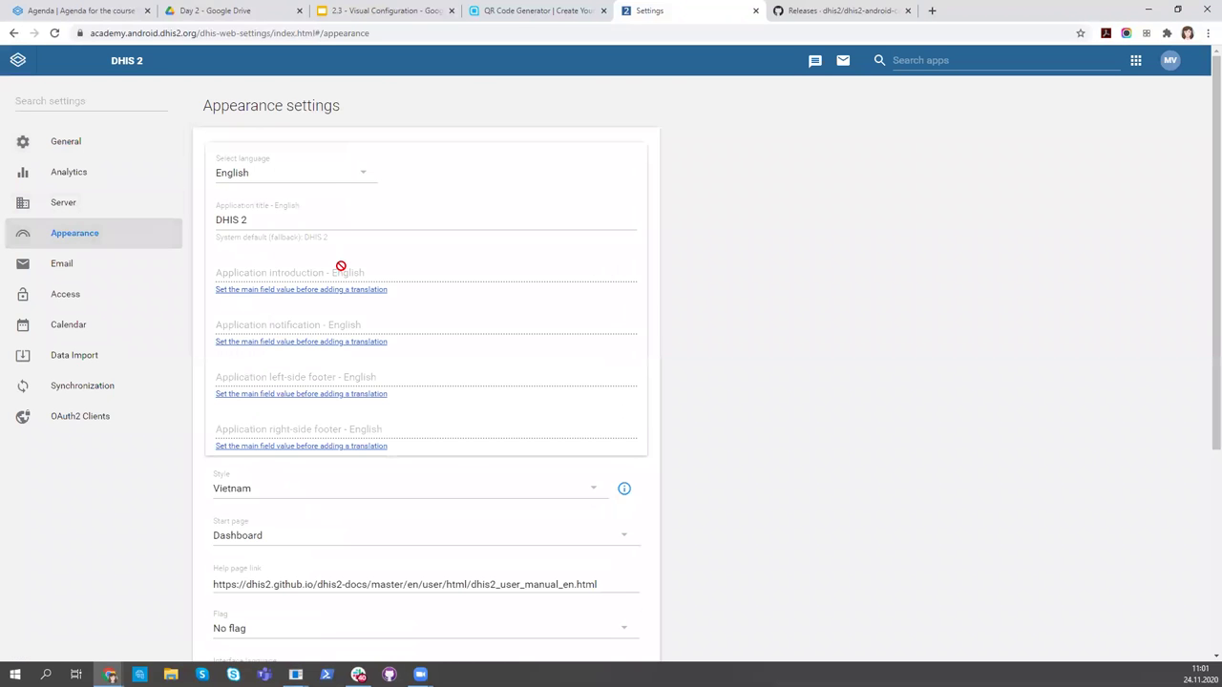
click(265, 489)
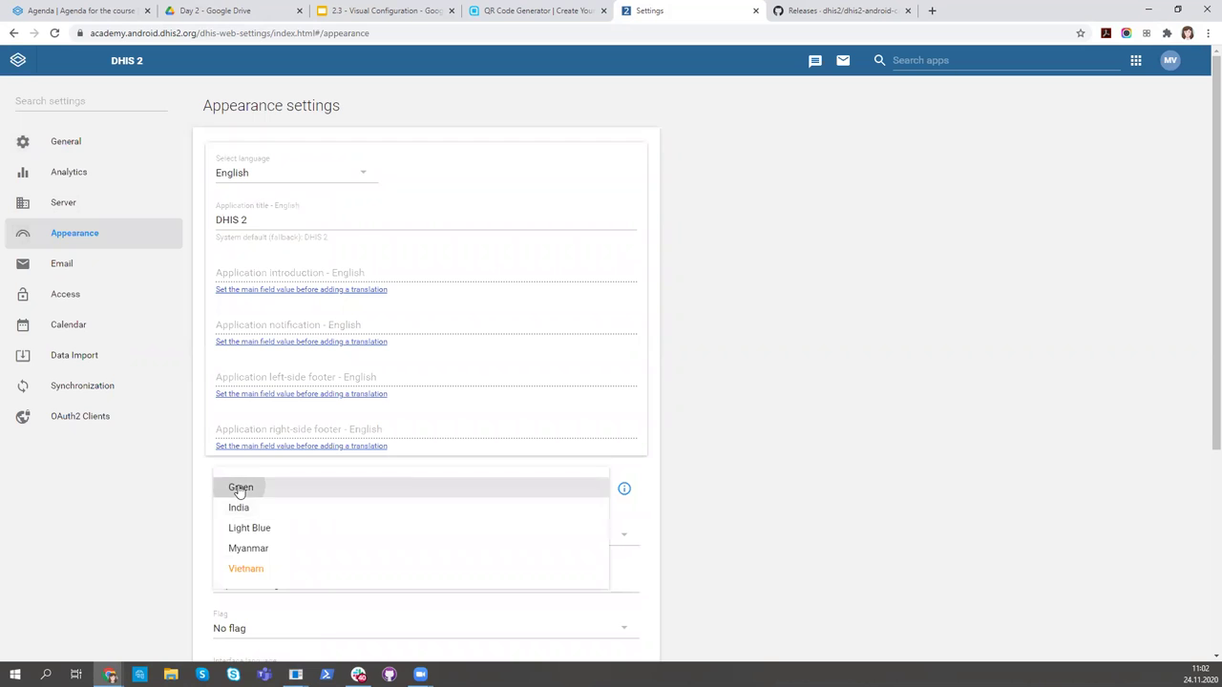
click(241, 487)
scroll(210, 496, down, 2)
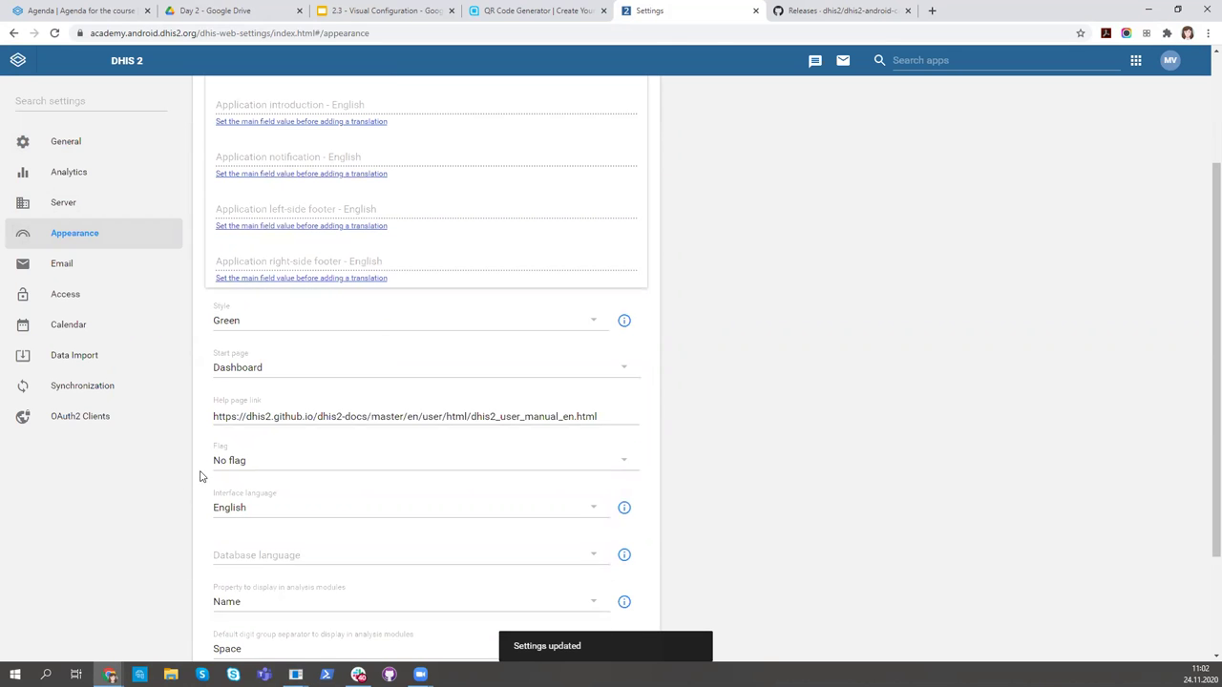
click(235, 436)
scroll(235, 436, down, 20)
key(s)
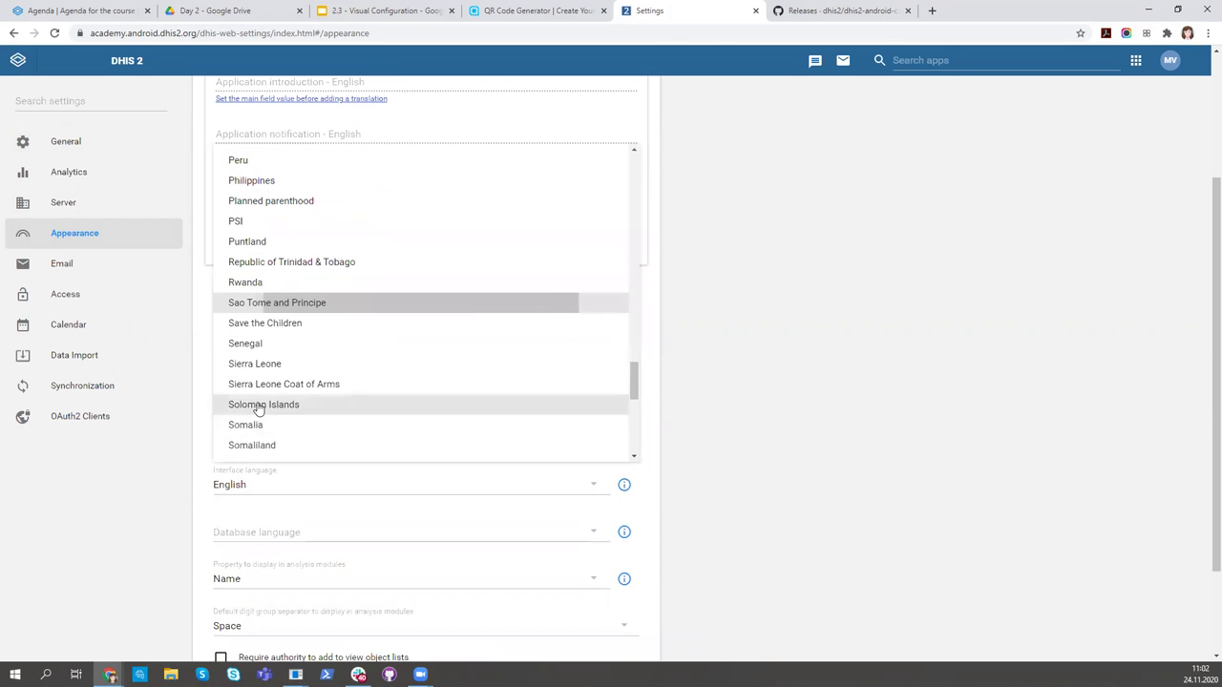
scroll(254, 409, down, 1)
click(285, 443)
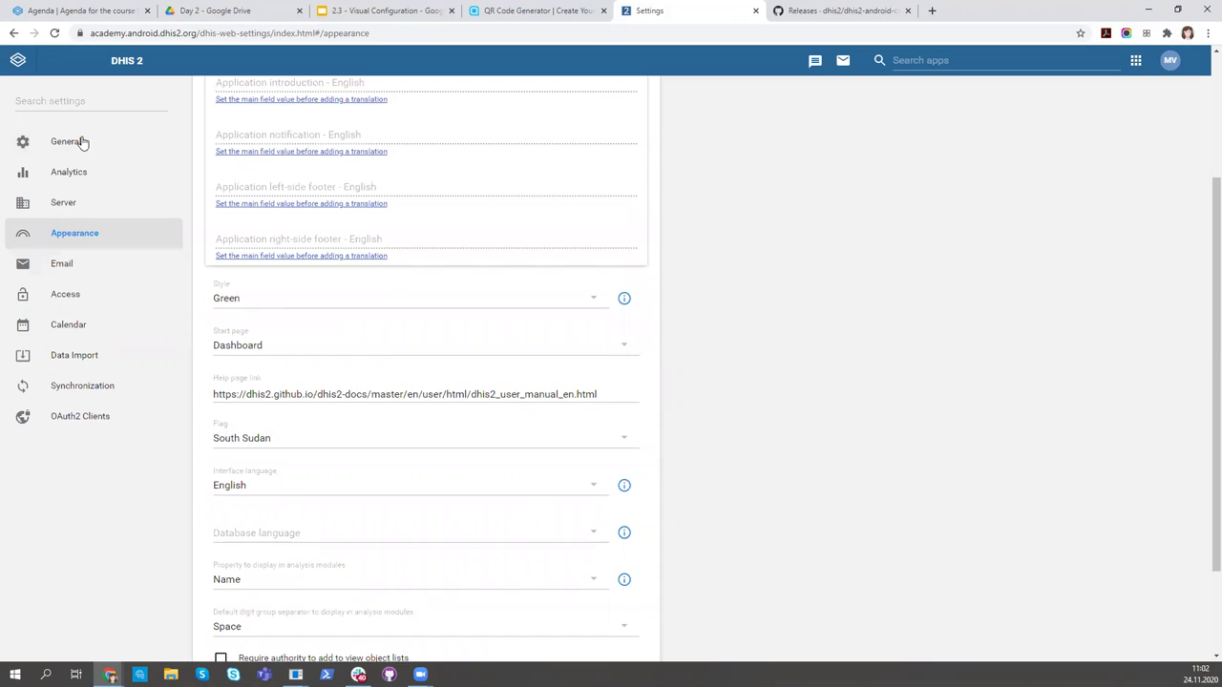
scroll(85, 142, up, 2)
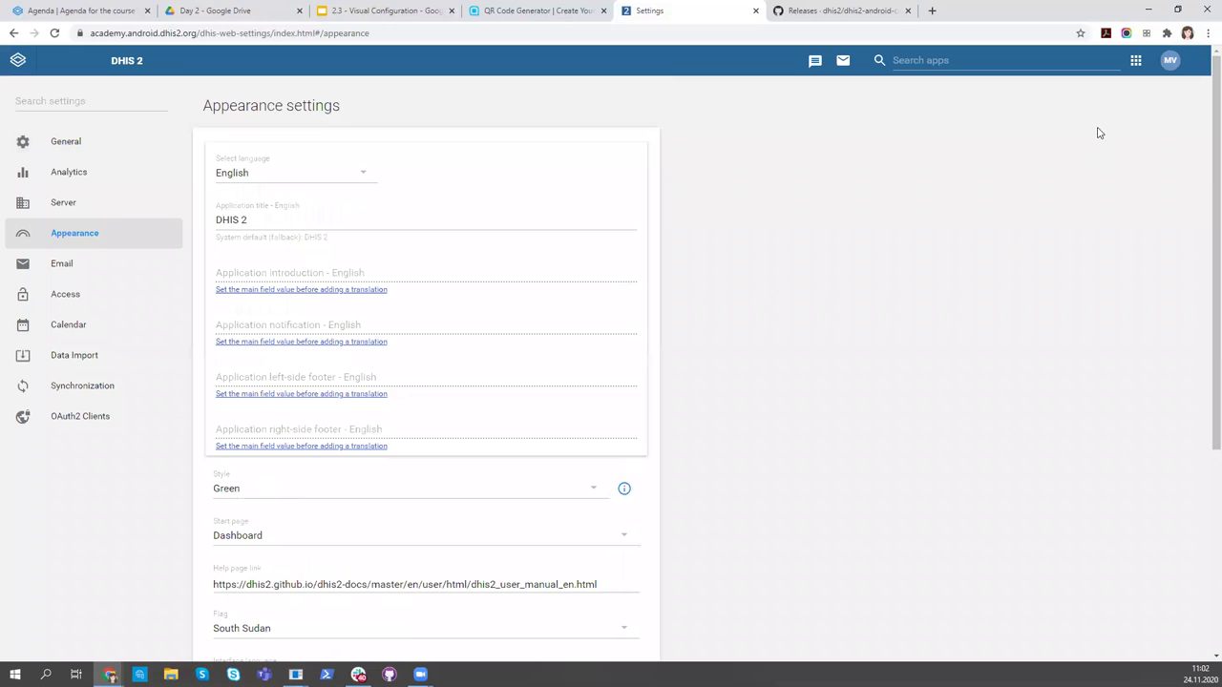
Open the Maintenance app via an apps search for 'main' and show the Program list
click(1135, 61)
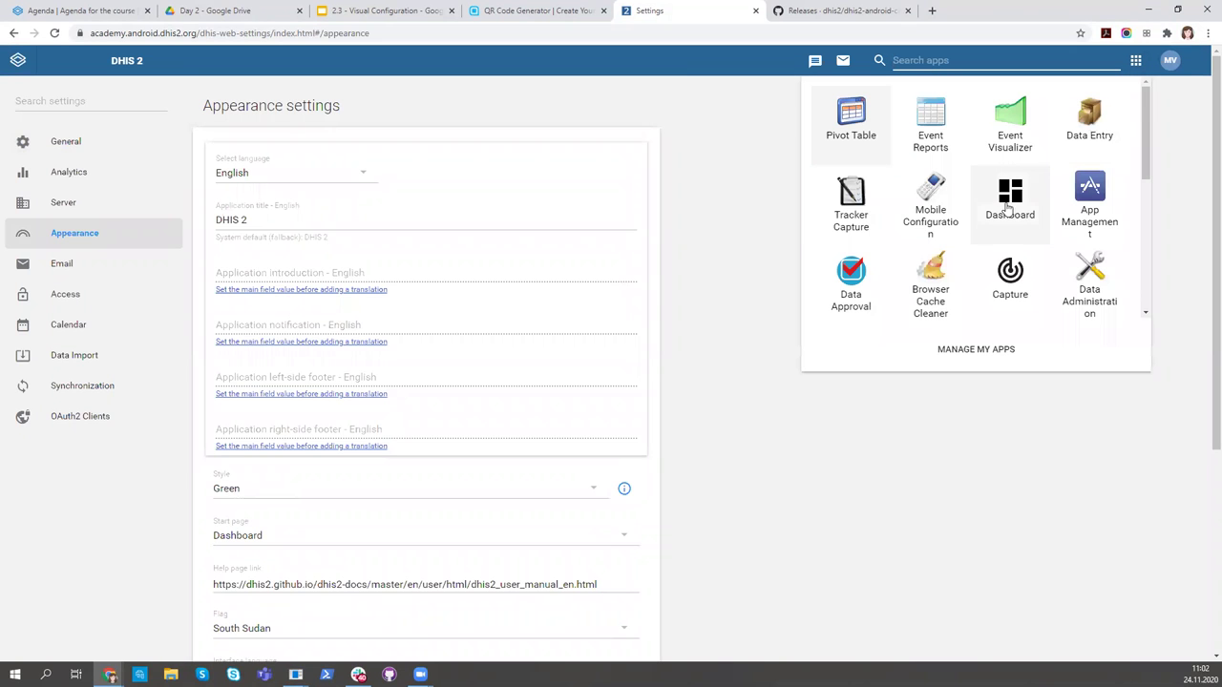
text(main)
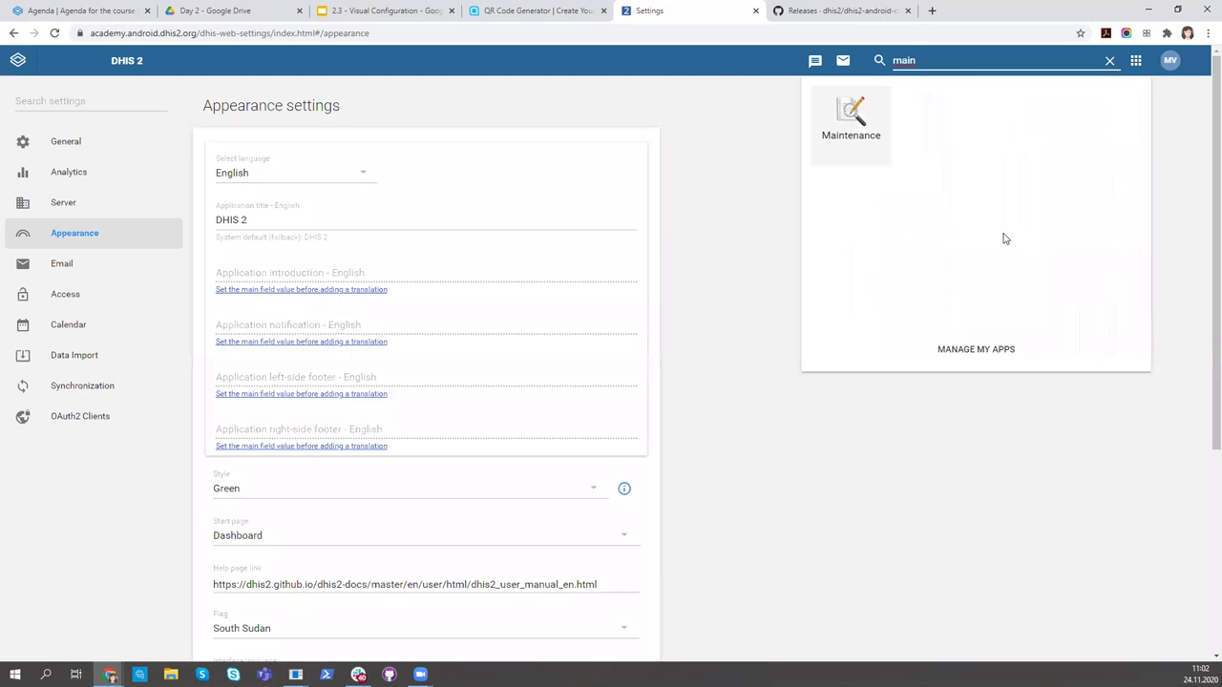
click(862, 143)
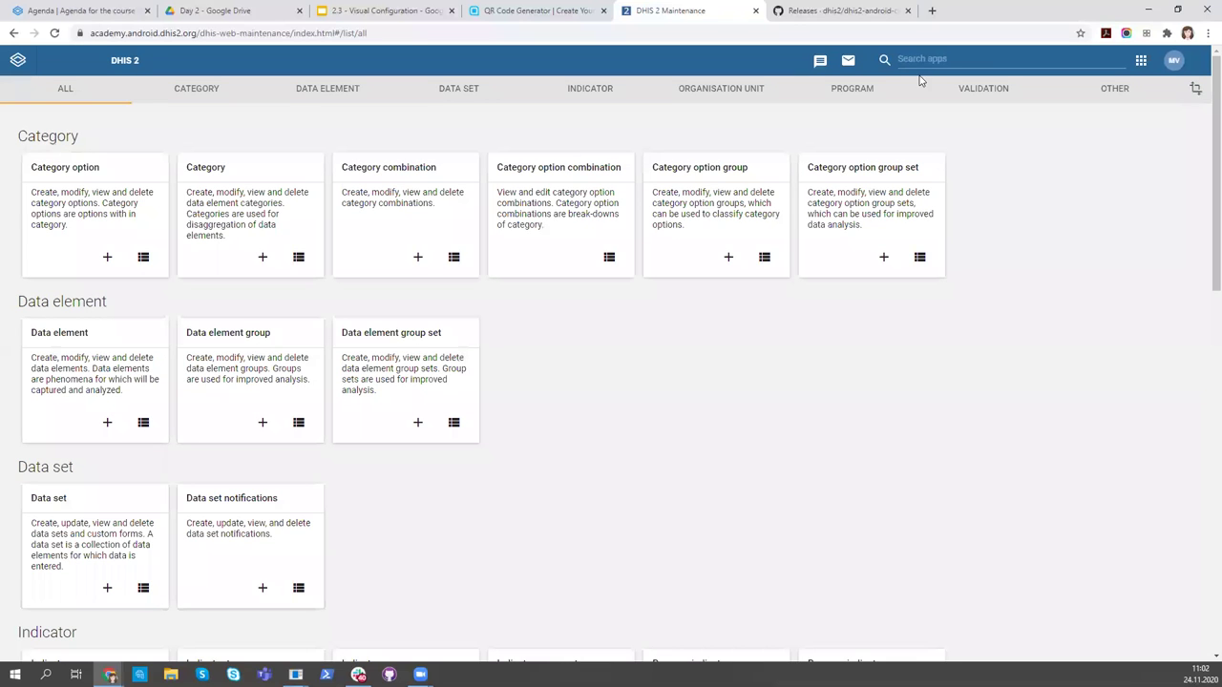
click(851, 91)
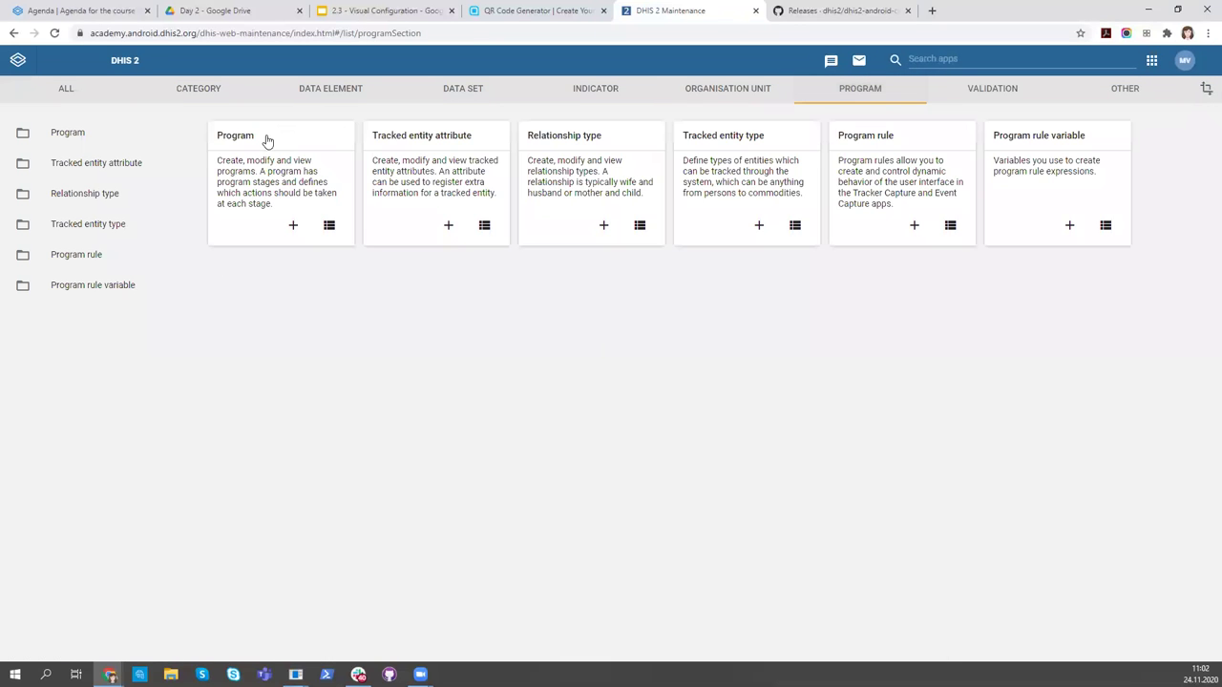
click(268, 140)
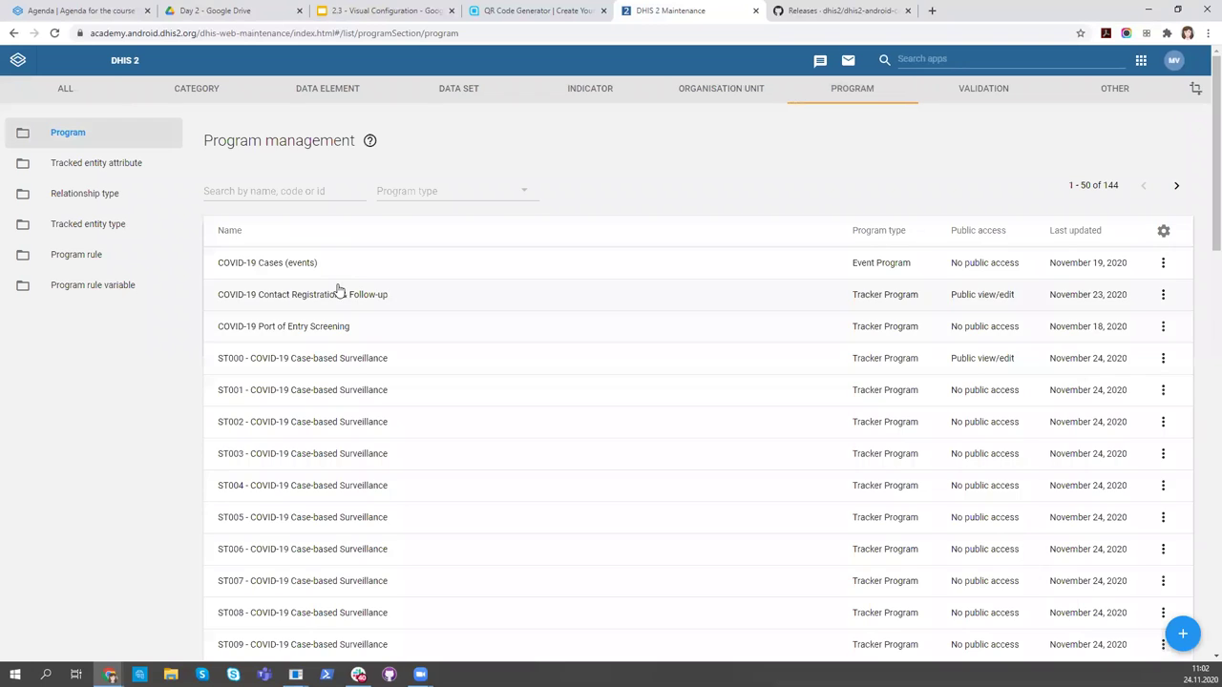
Edit the COVID-19 Contact Registration & Follow-up program, closing the icon chooser without picking
click(350, 297)
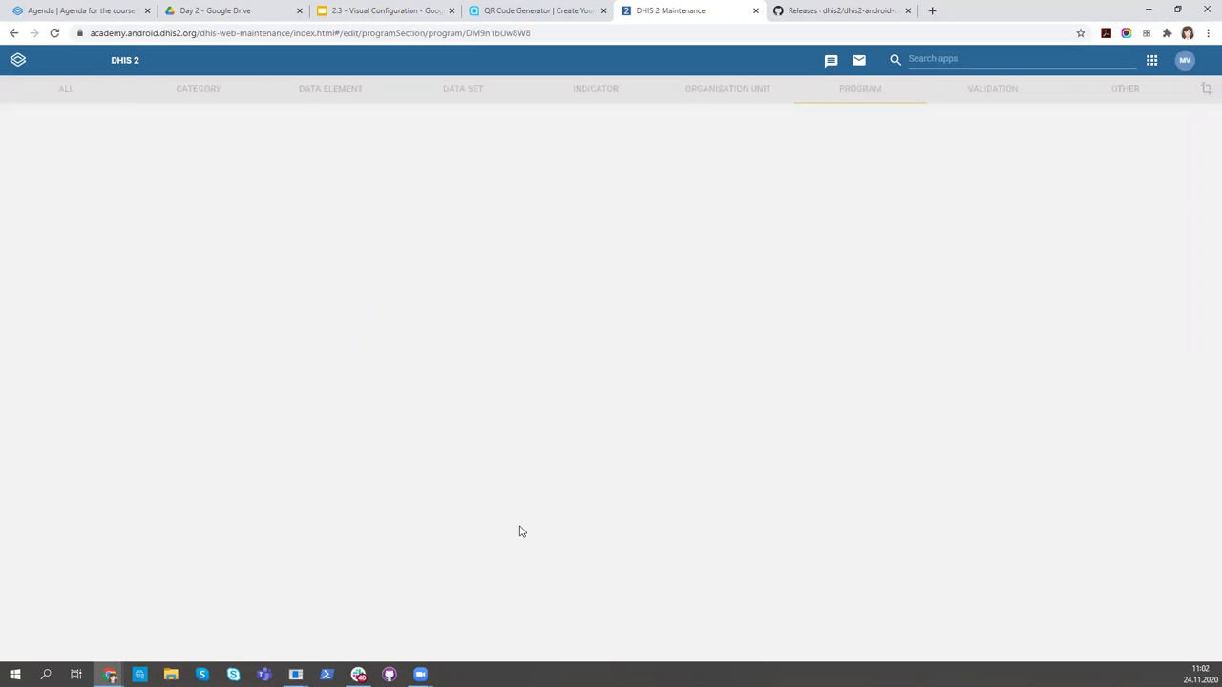
scroll(348, 487, down, 1)
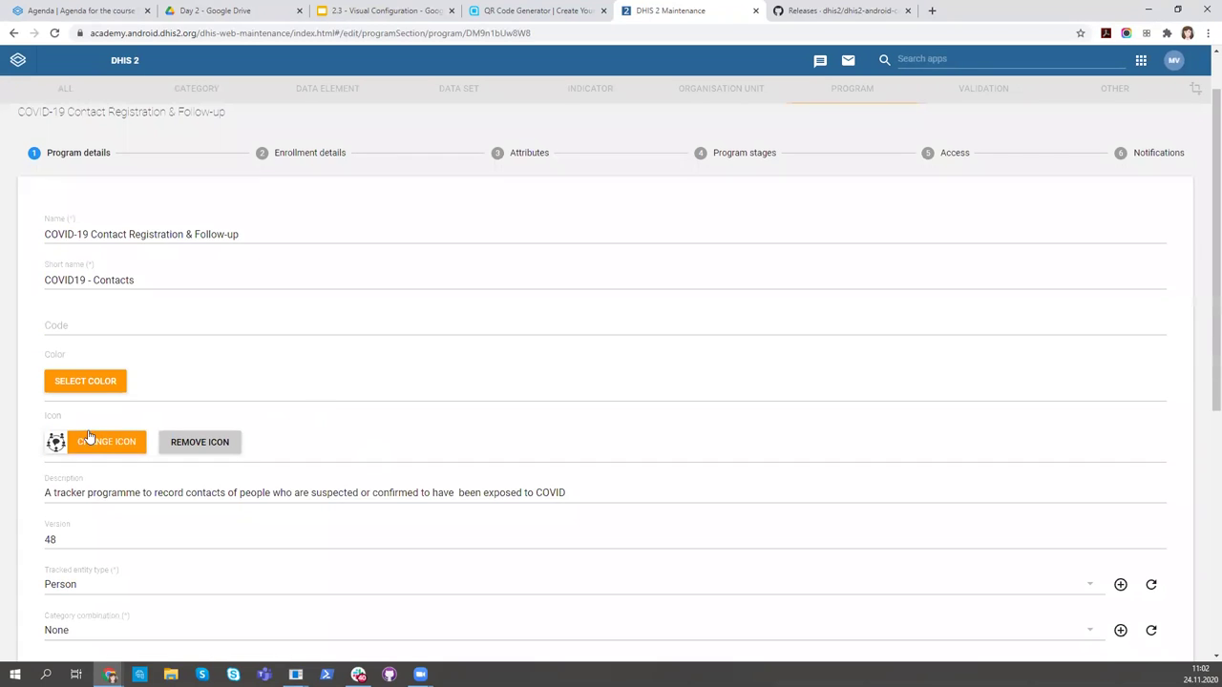
click(51, 449)
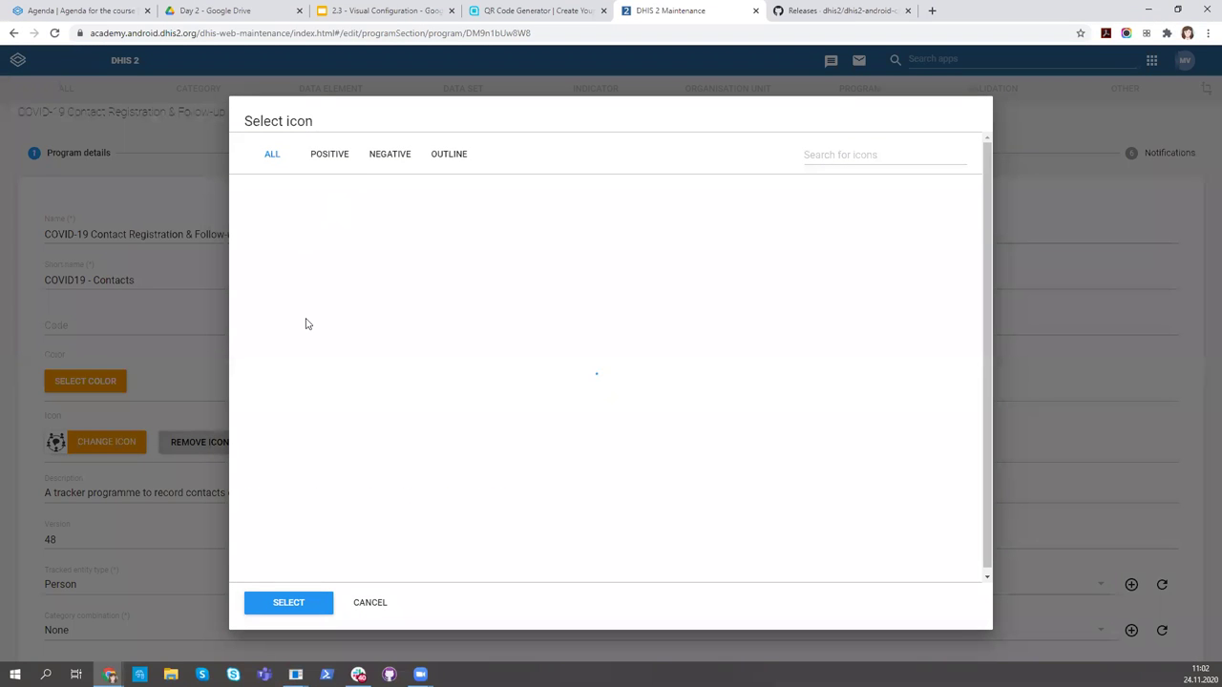
click(82, 380)
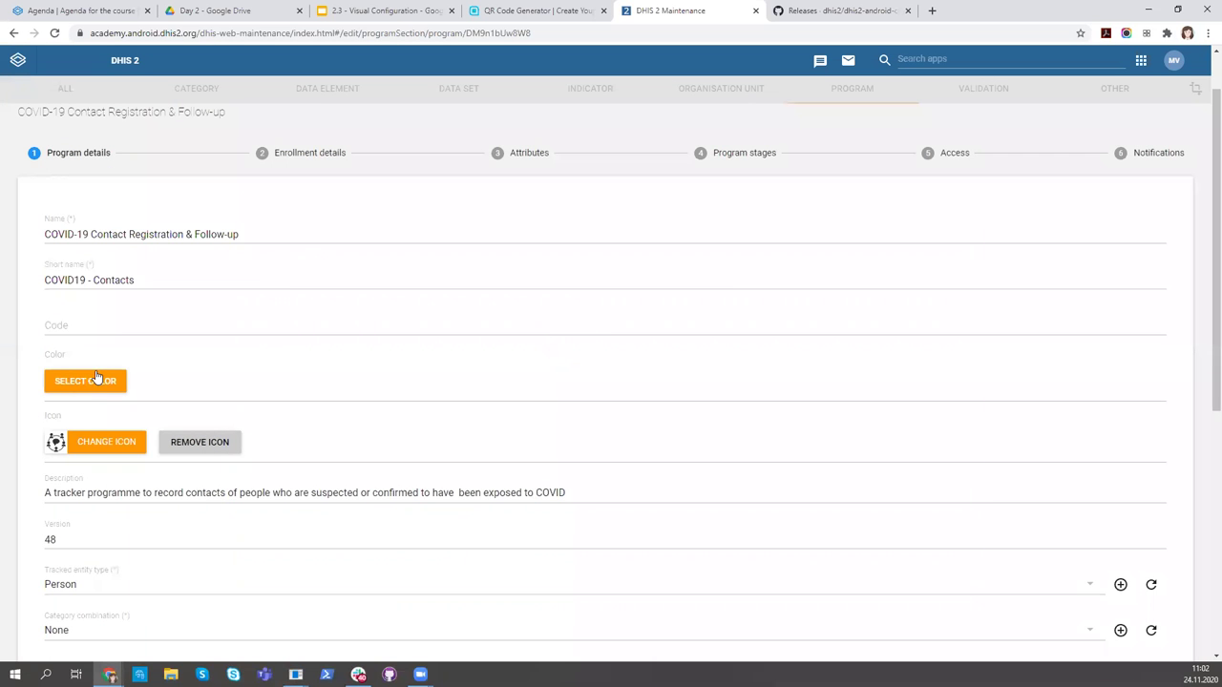
Set the program colour to teal #00ACC1 from the colour palette
scroll(353, 434, down, 1)
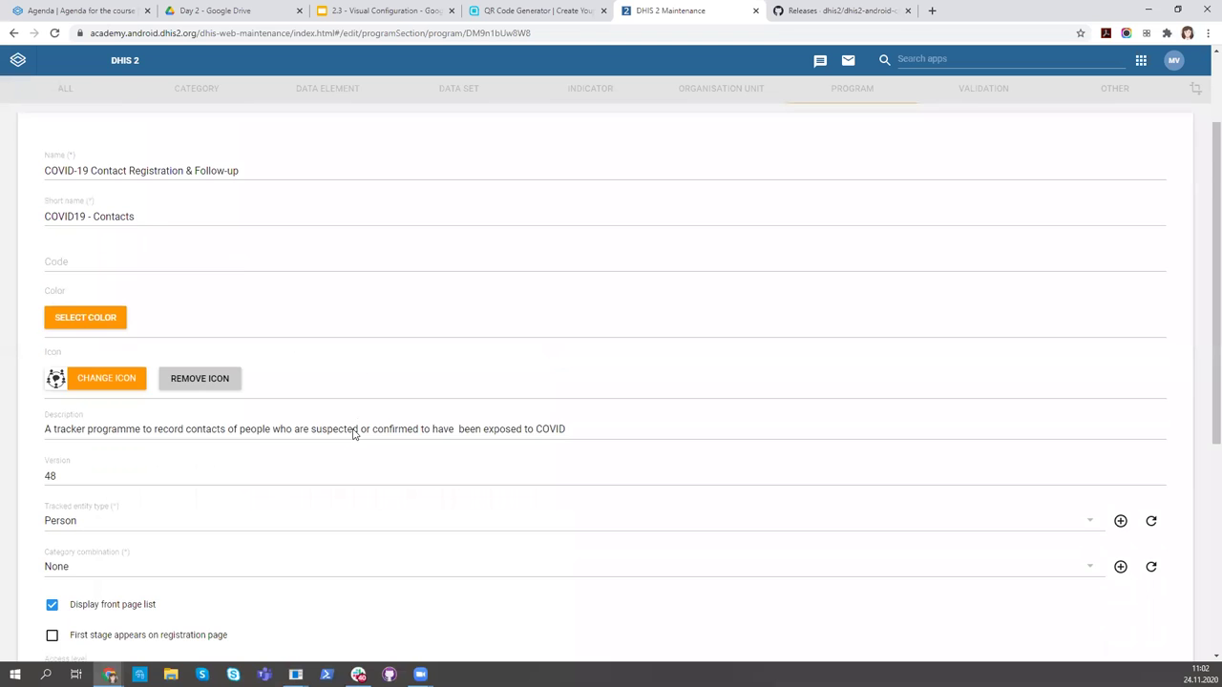
scroll(105, 318, up, 1)
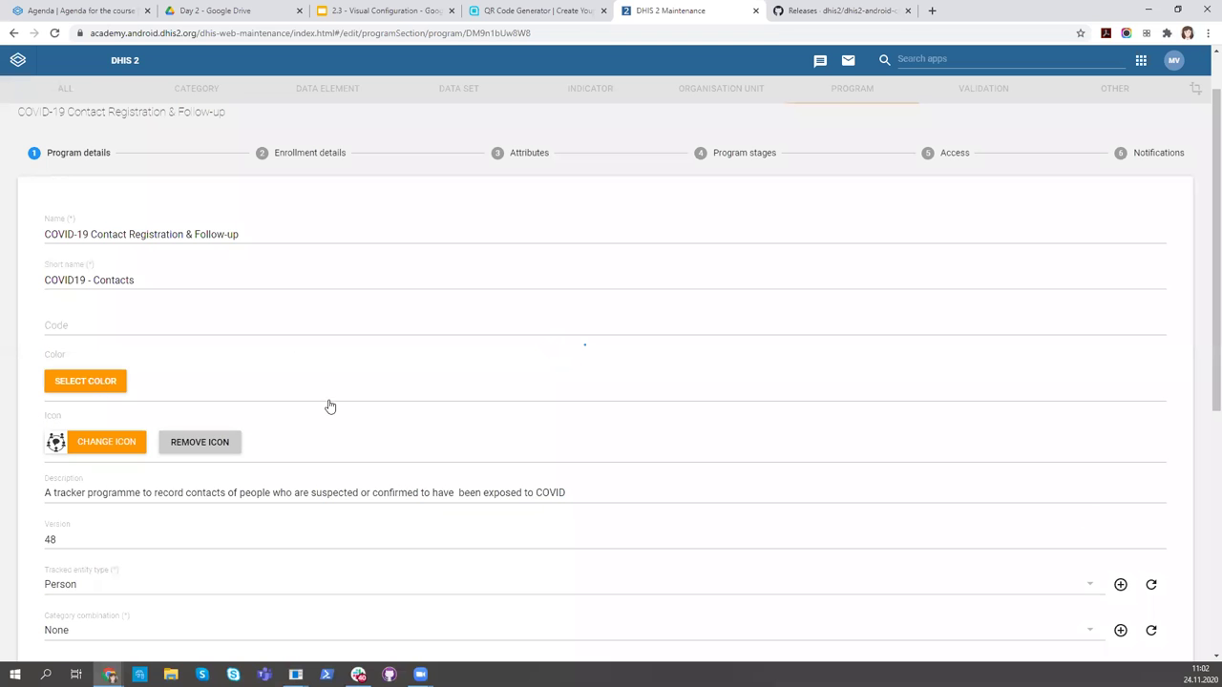
scroll(560, 434, up, 1)
scroll(232, 456, down, 2)
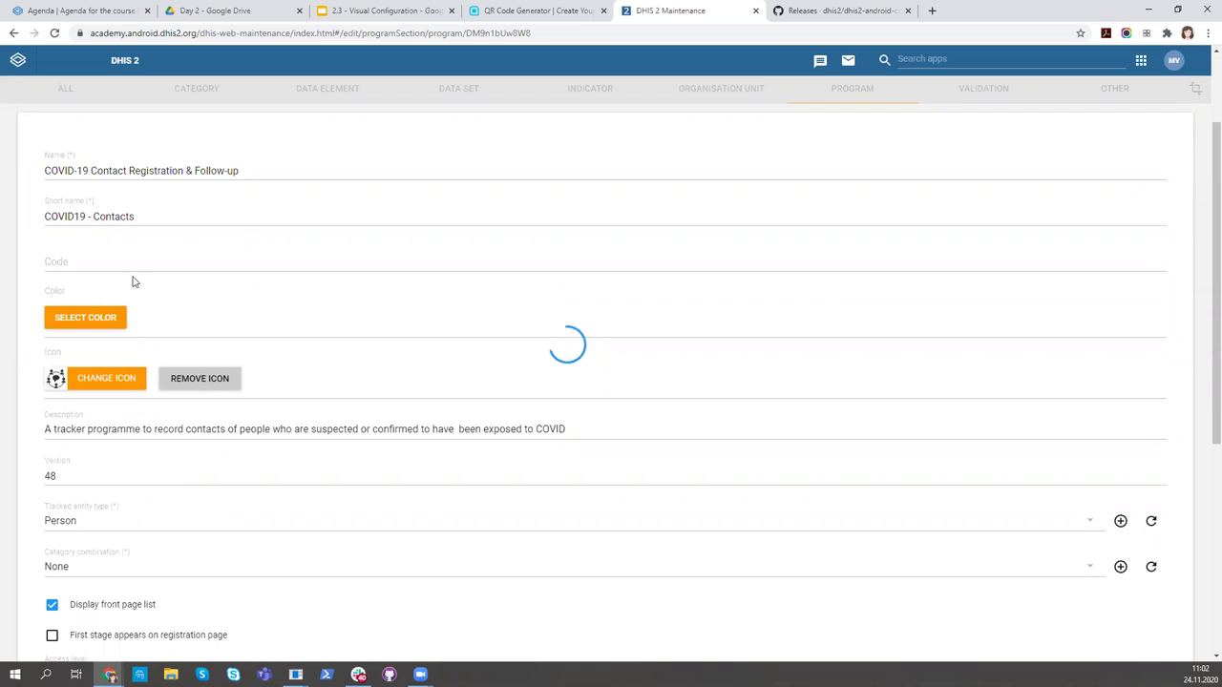
click(125, 322)
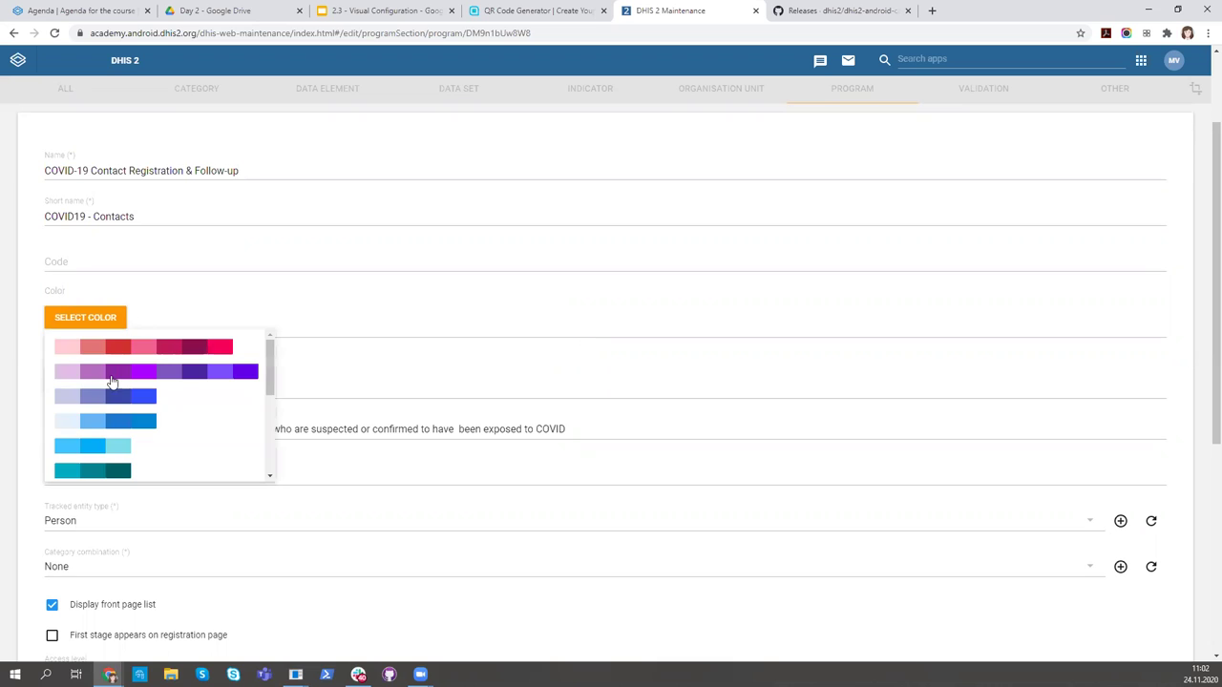
click(55, 471)
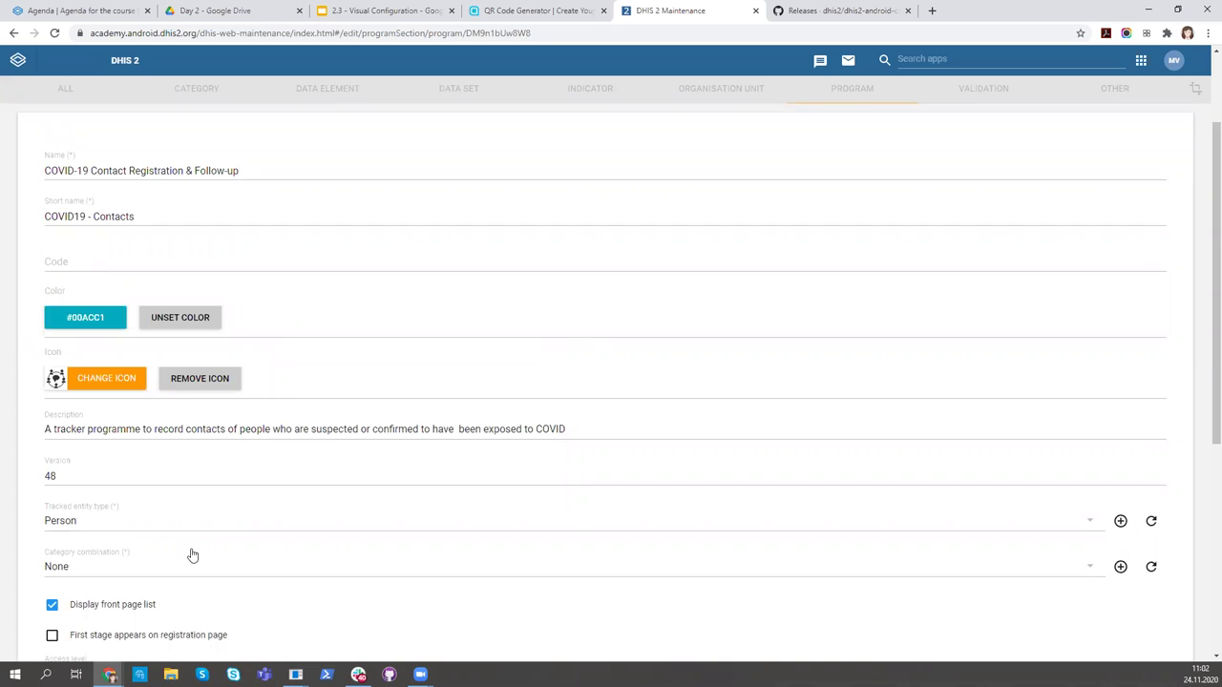
scroll(298, 234, up, 2)
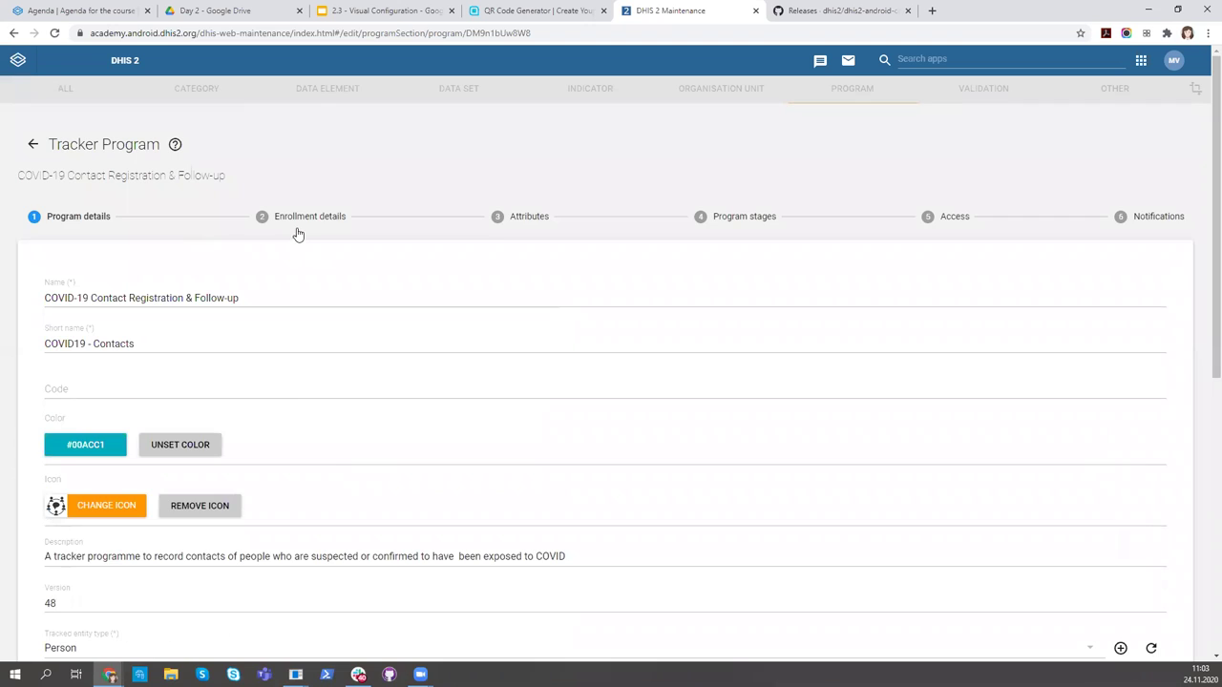
Set ST000 - Local Case ID's mobile render type to Qr code and save the program
click(541, 223)
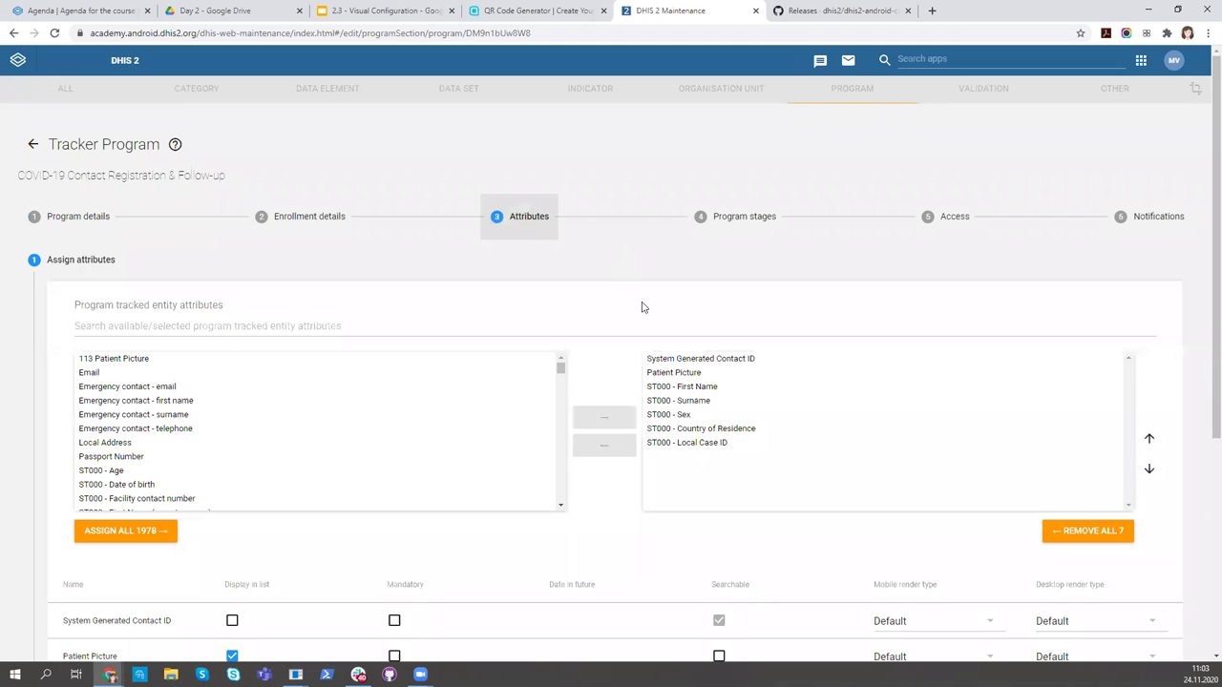
scroll(442, 392, down, 1)
scroll(92, 583, down, 2)
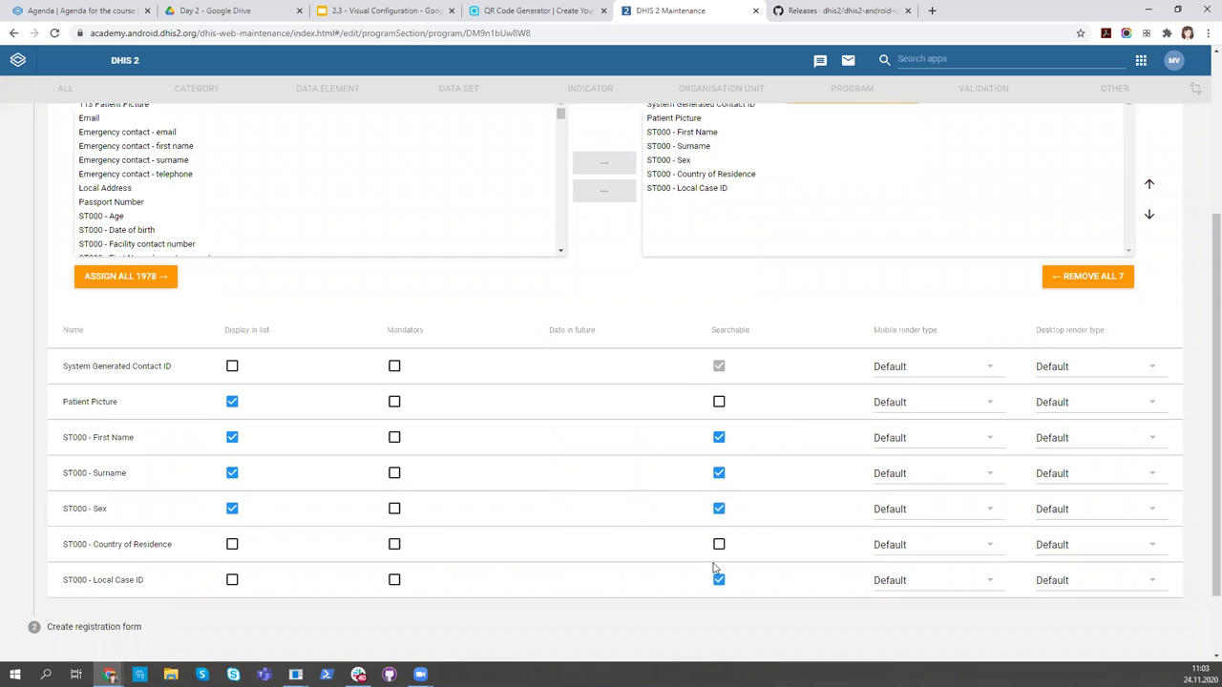
click(900, 585)
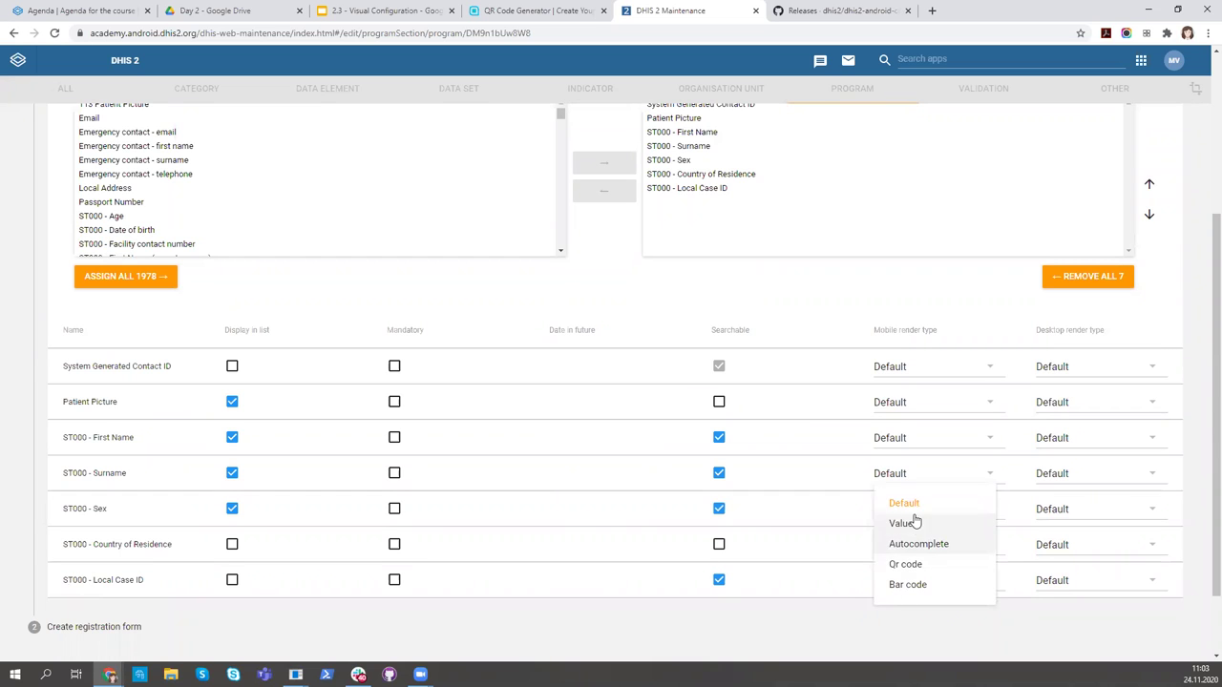
click(906, 565)
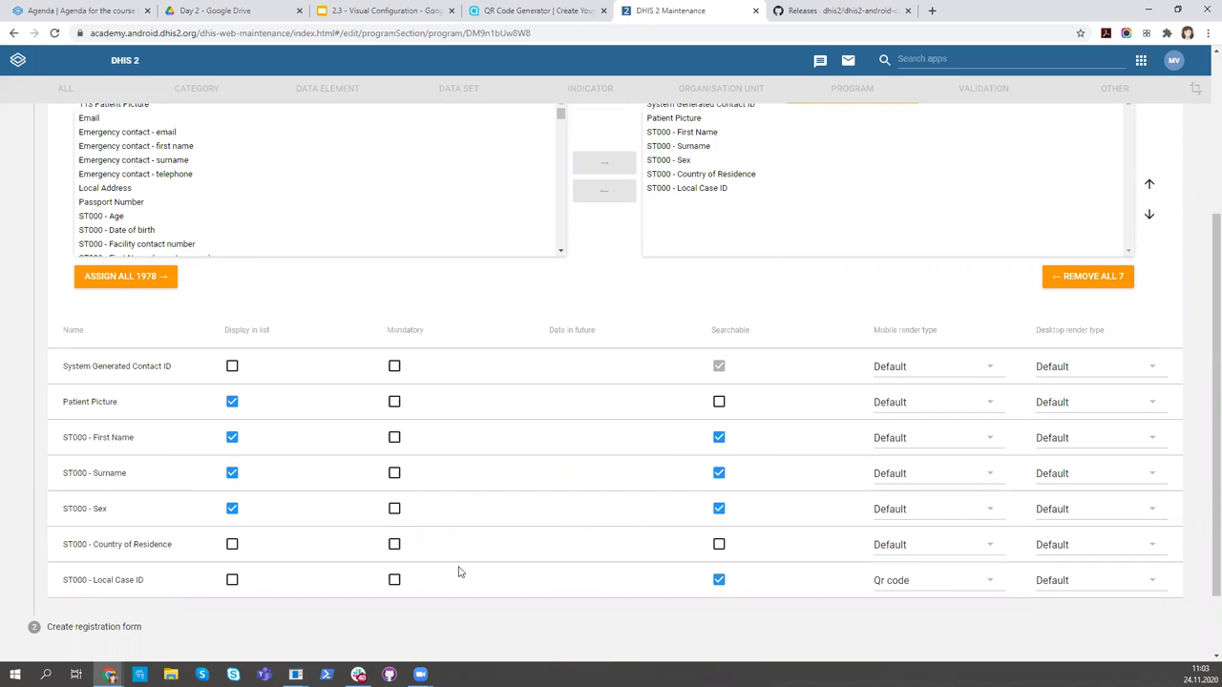
scroll(203, 603, down, 1)
click(573, 598)
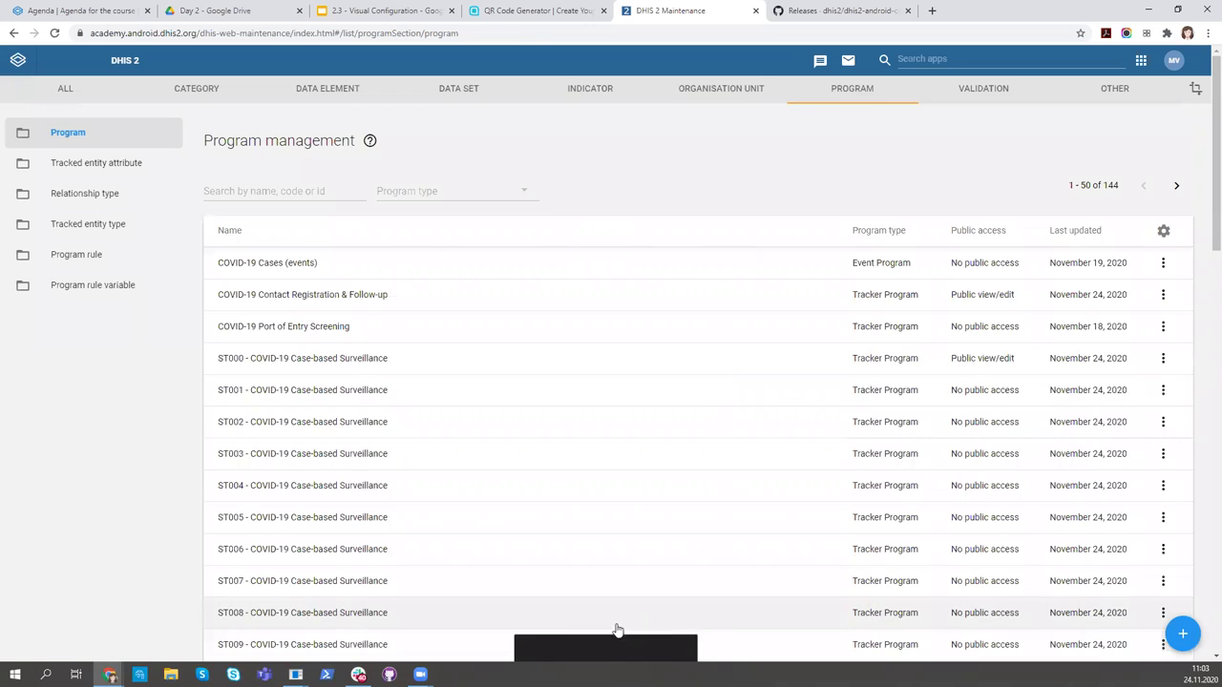
In the emulator, back out of the contact search and go to Android Capture Settings
scroll(697, 382, down, 5)
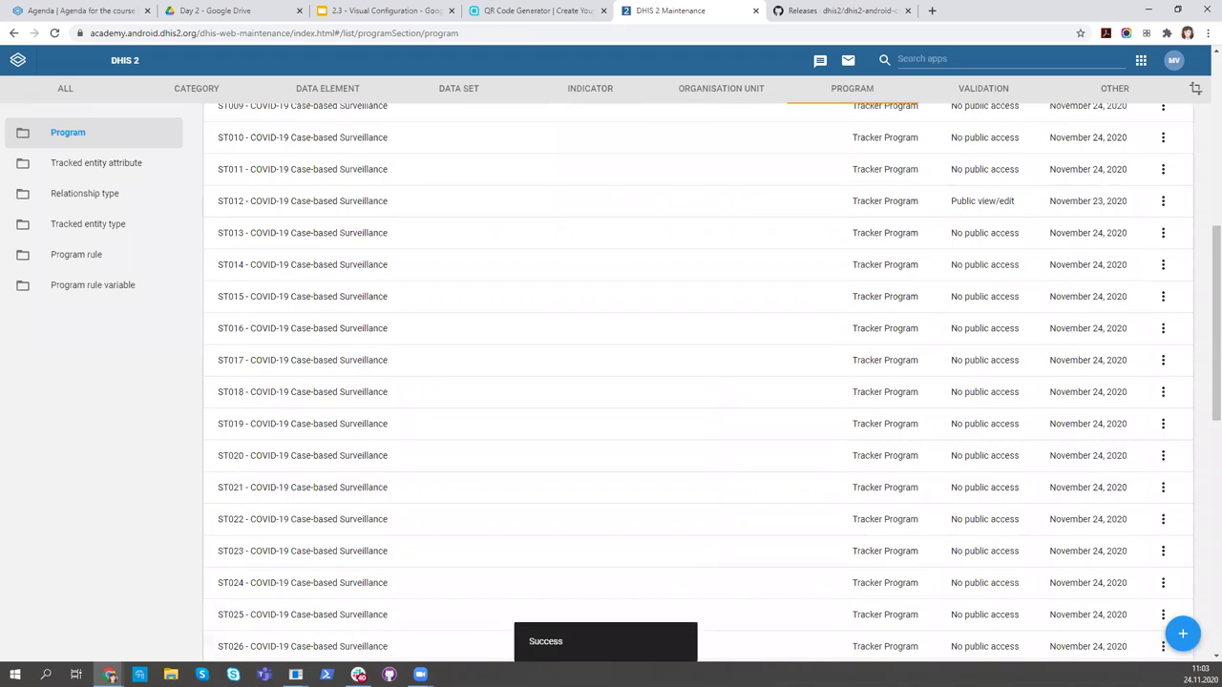
click(295, 675)
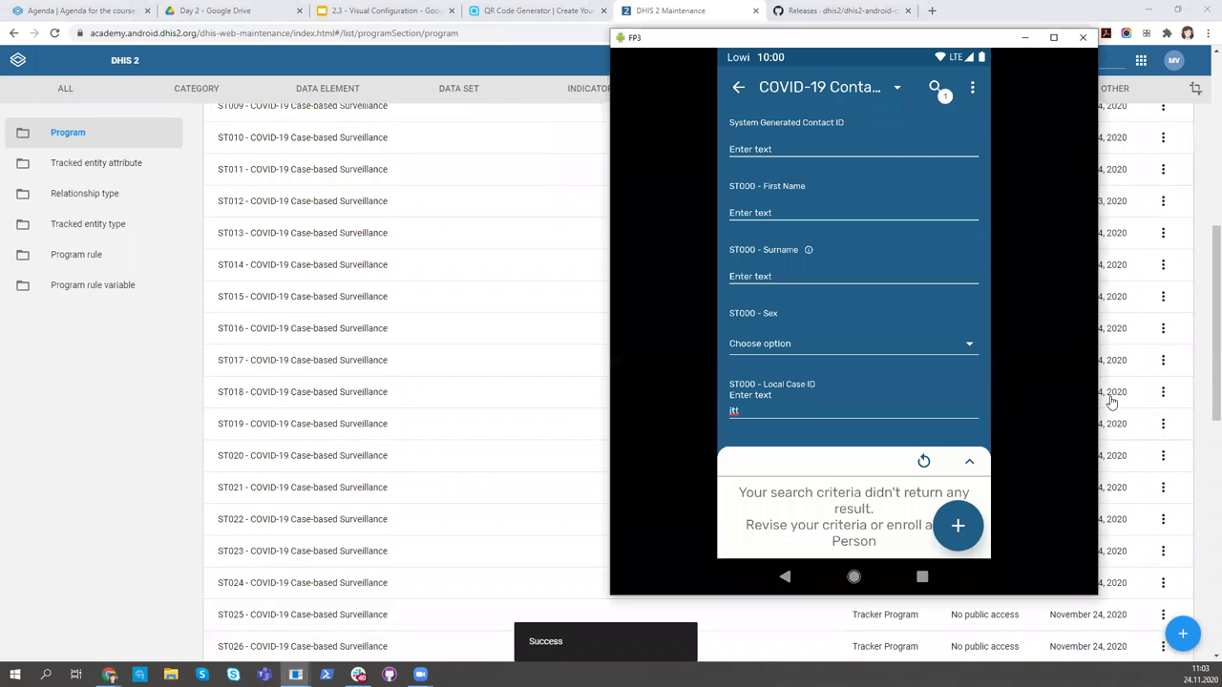
click(748, 87)
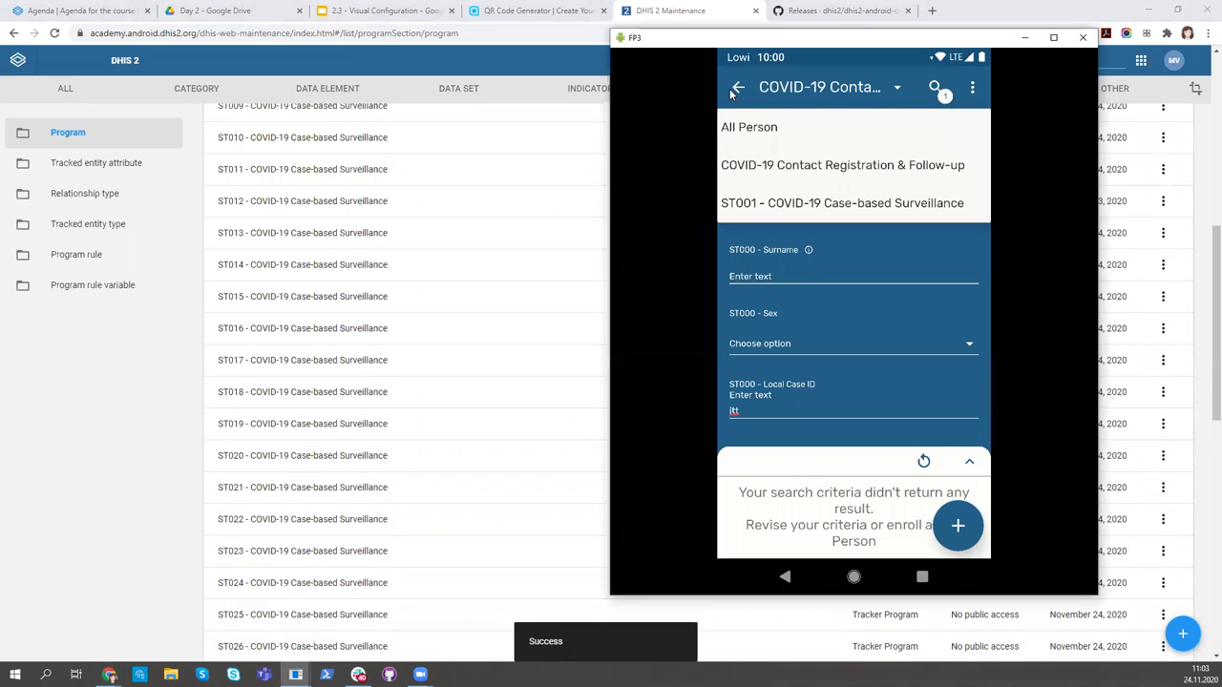
click(737, 92)
click(737, 89)
click(735, 87)
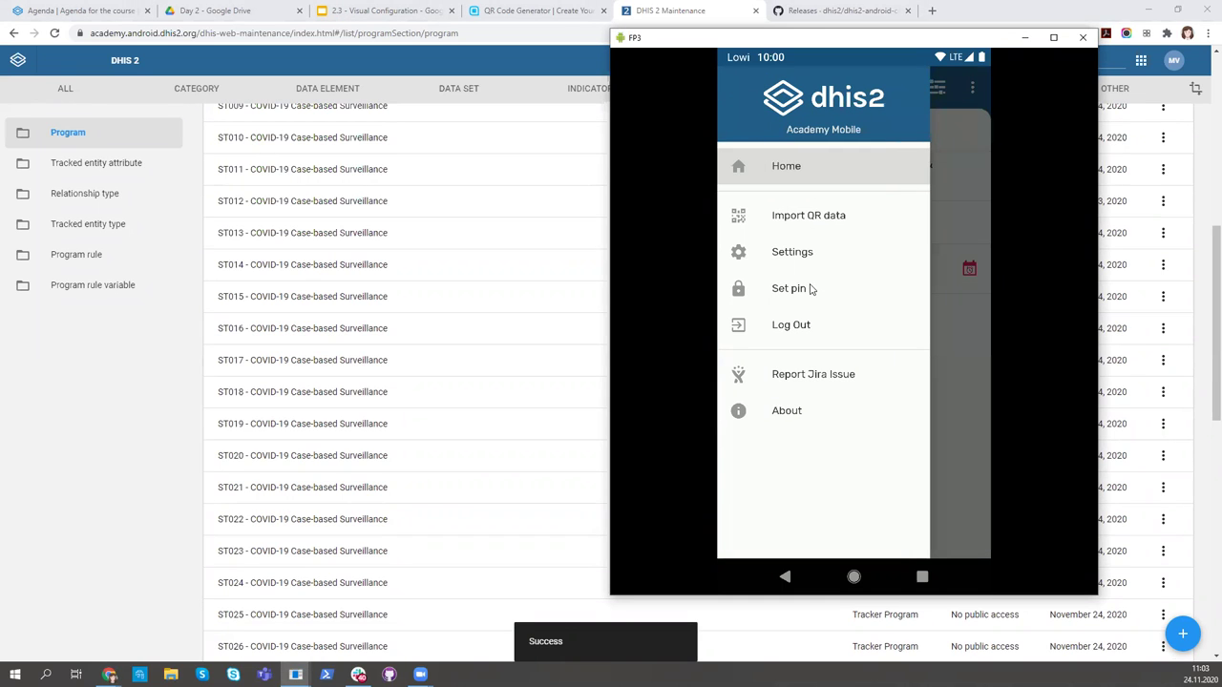
click(813, 256)
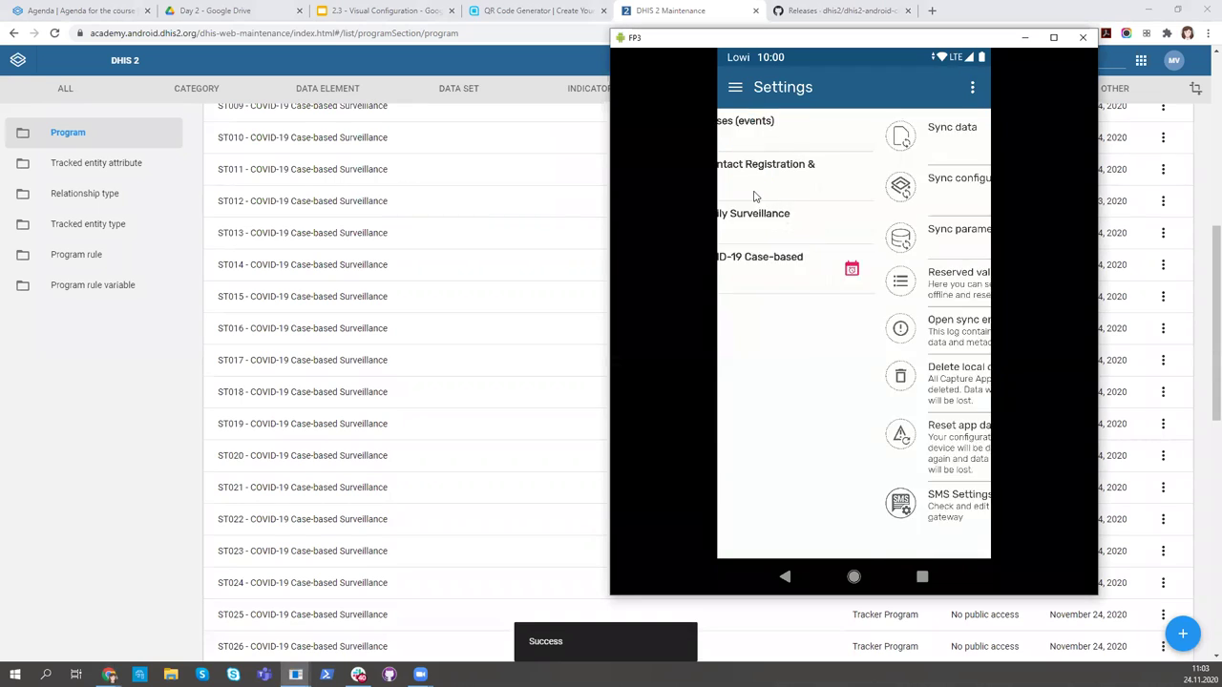
Run Sync configuration now from Settings, then go to the Home screen
click(843, 187)
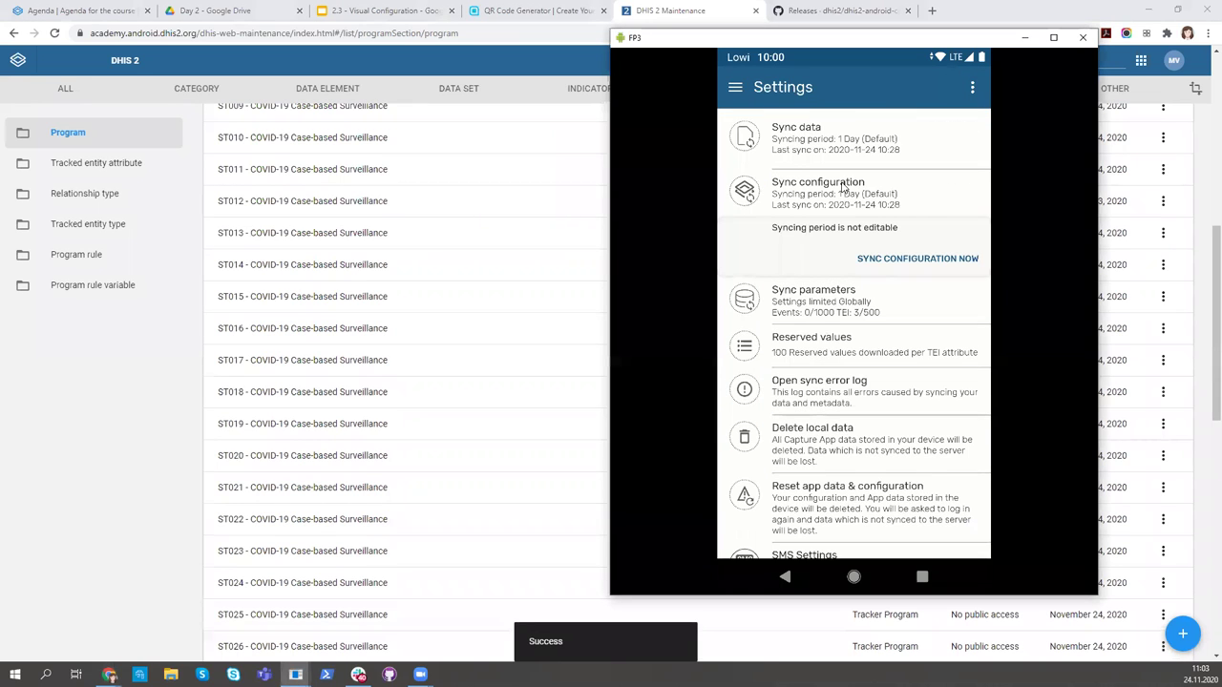
click(916, 261)
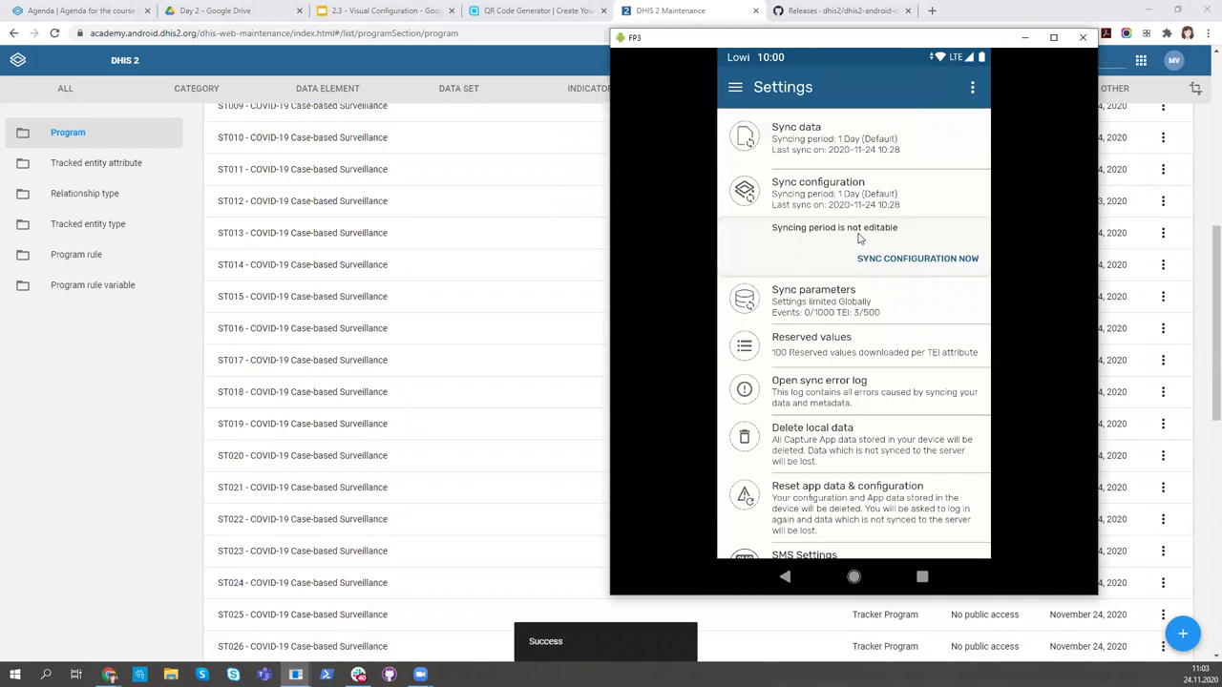
click(732, 89)
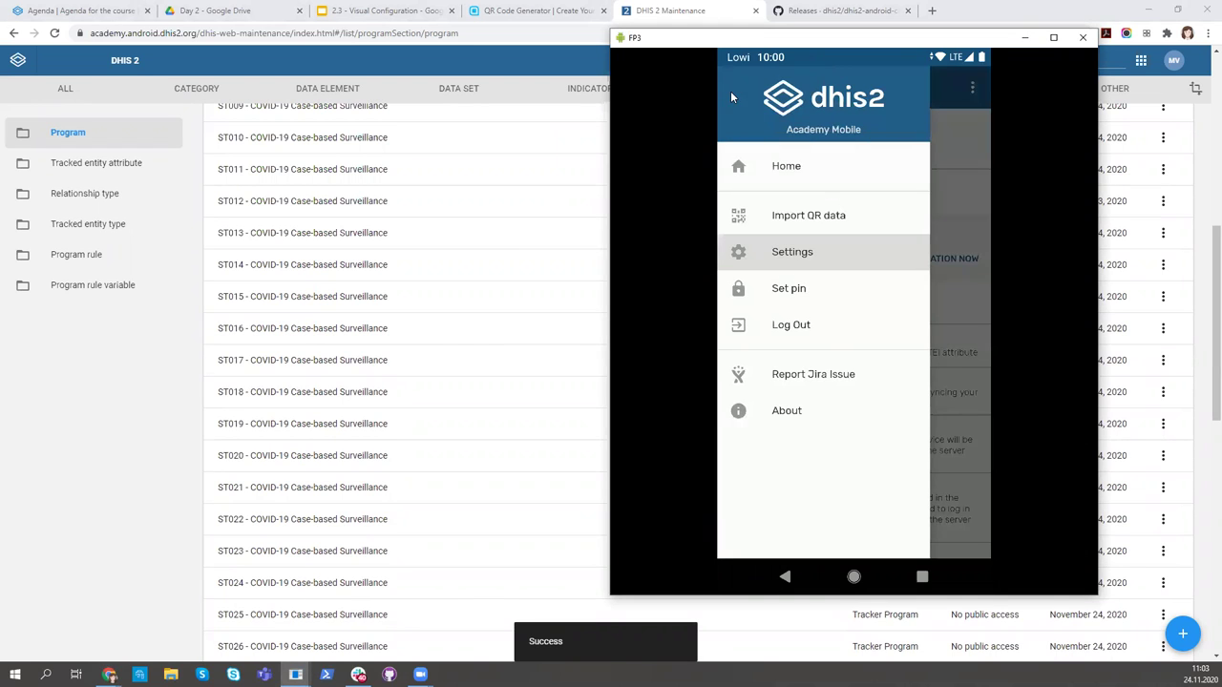
click(790, 166)
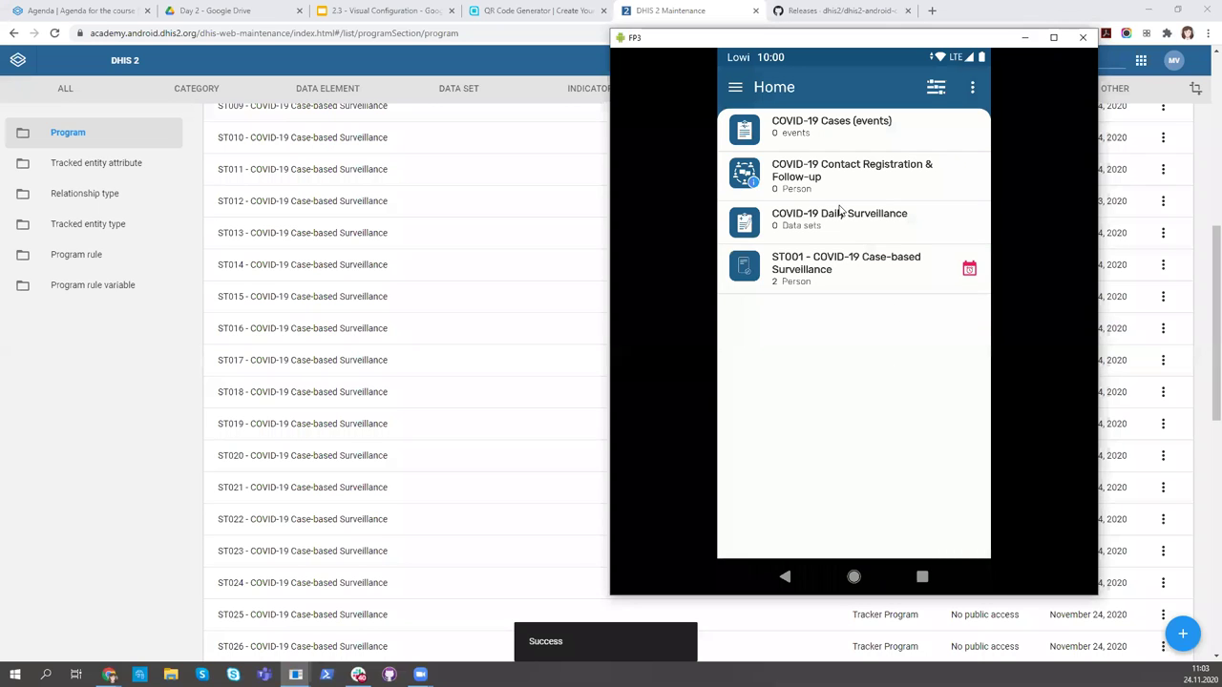
Move between Settings and Home to confirm the Contact program's icon is now teal
click(735, 96)
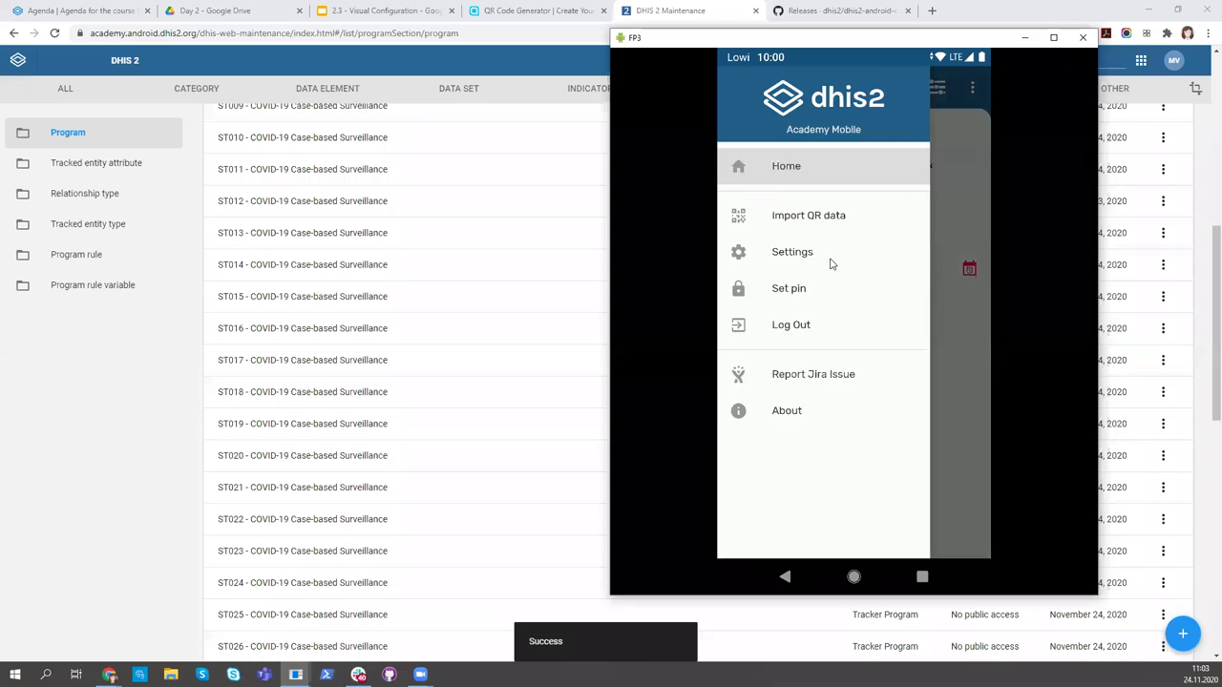
click(830, 265)
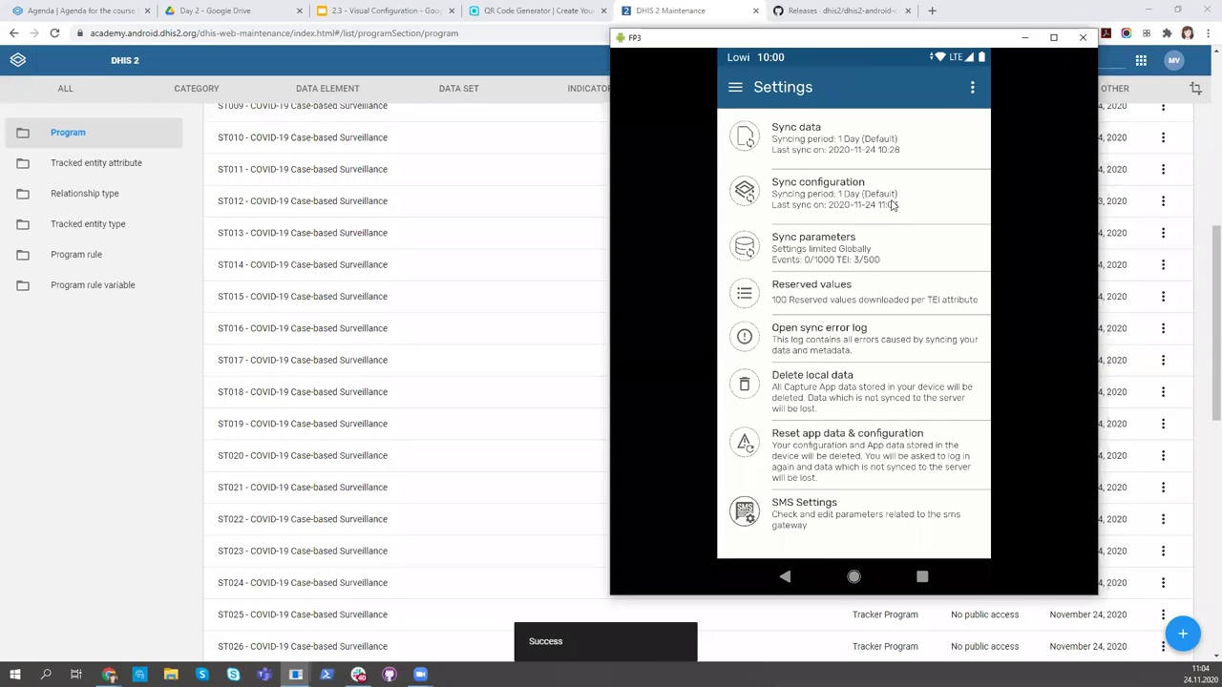
click(734, 86)
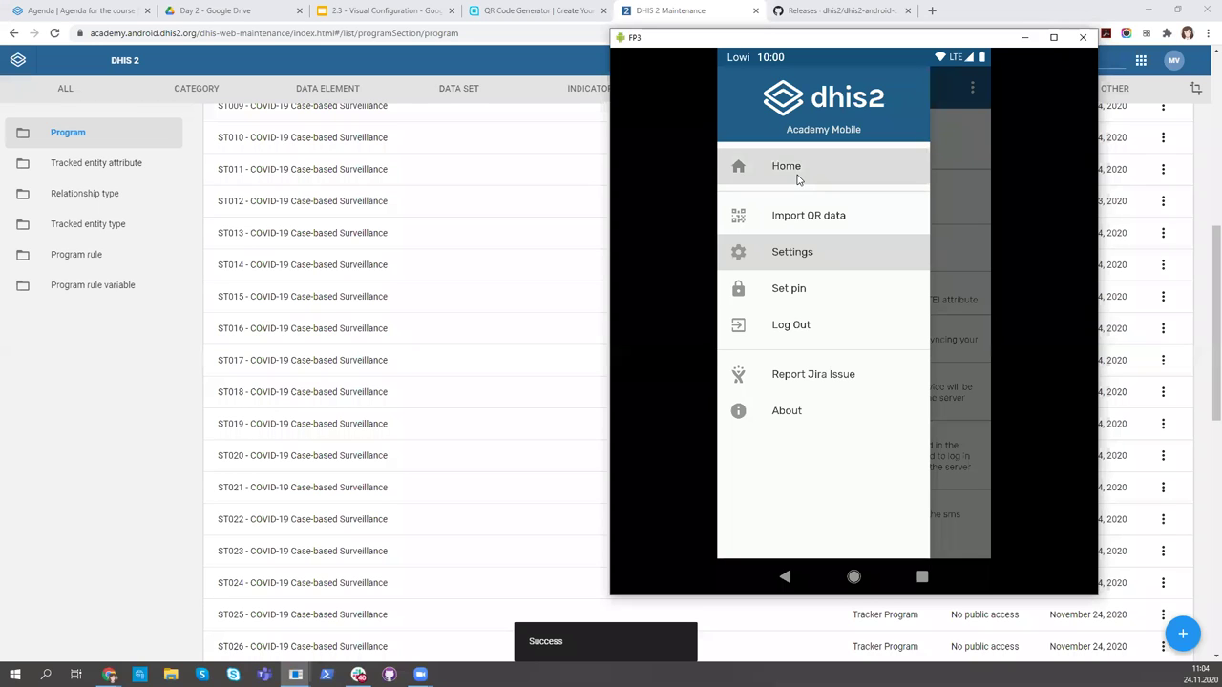
click(798, 179)
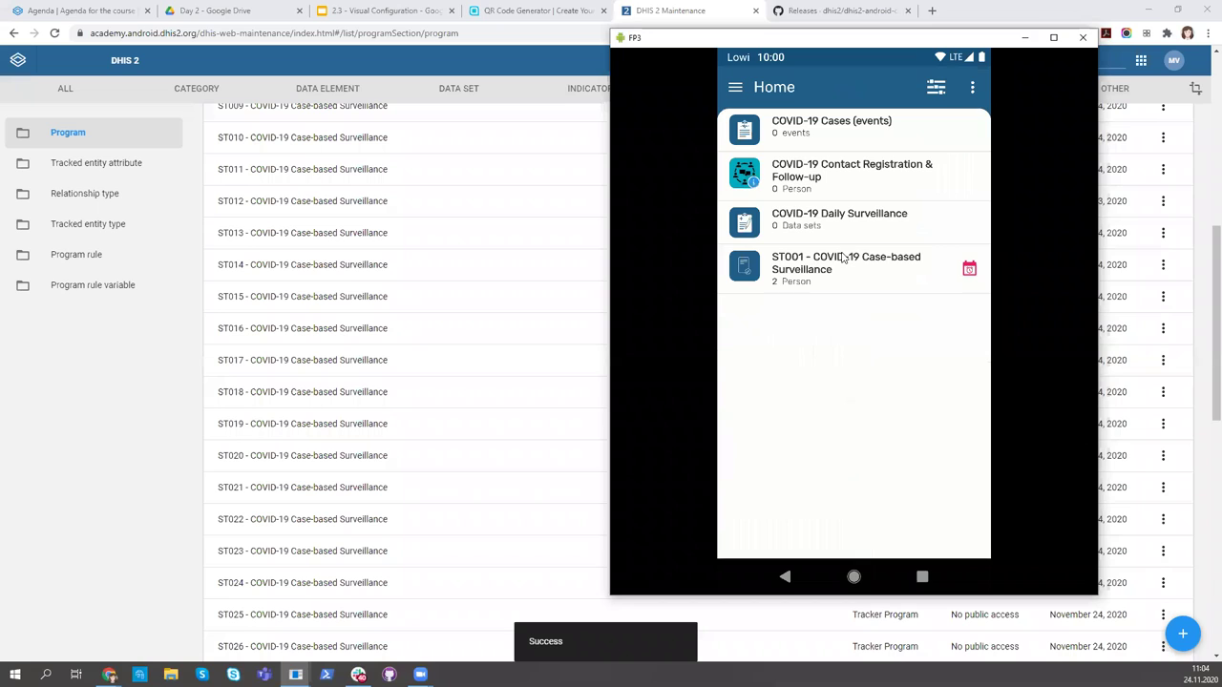
click(737, 89)
click(807, 256)
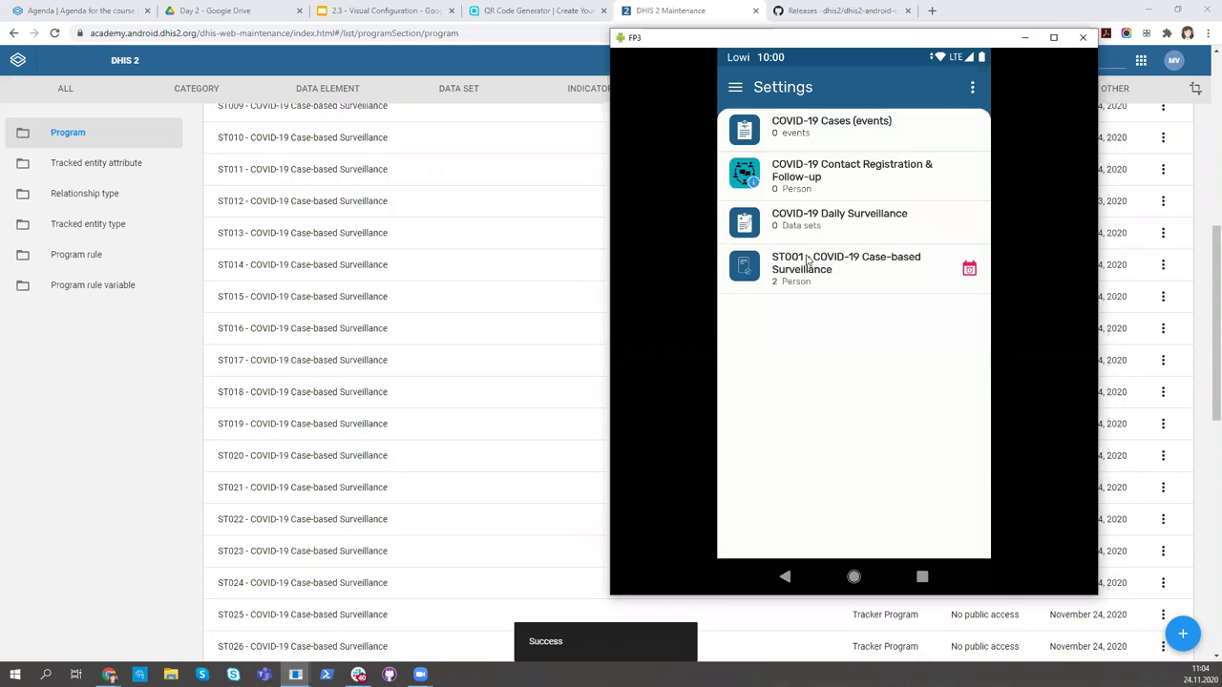
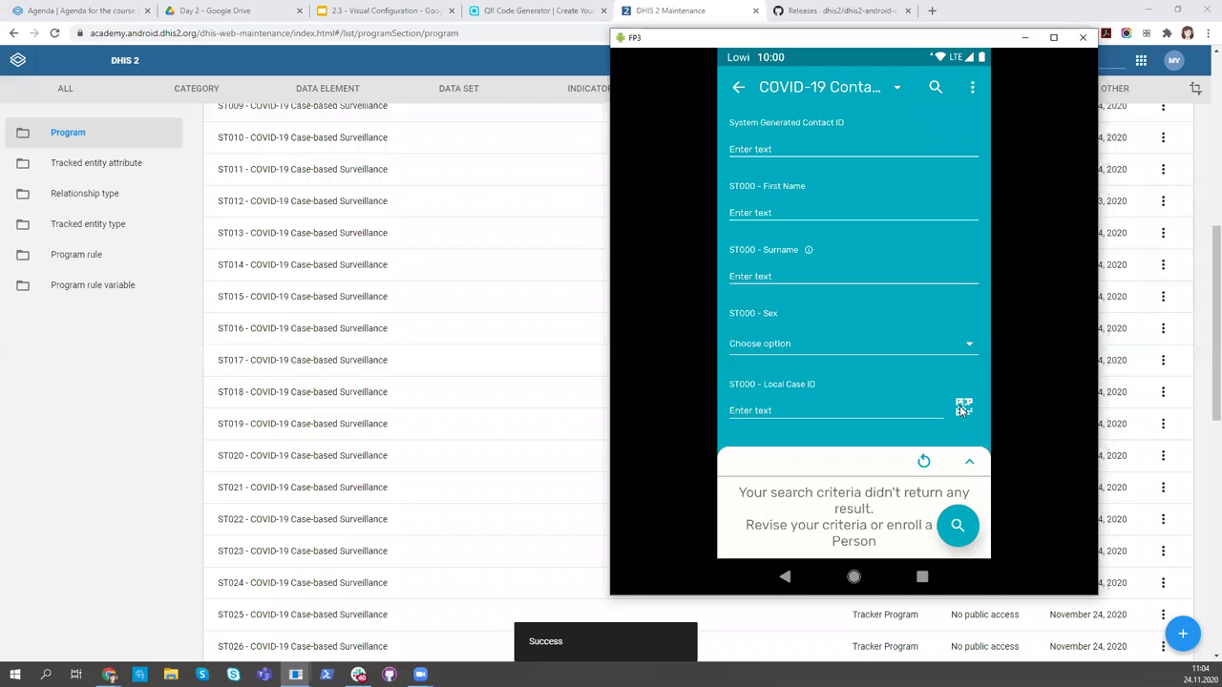
Open a new blank browser tab next to DHIS2 Maintenance
click(932, 11)
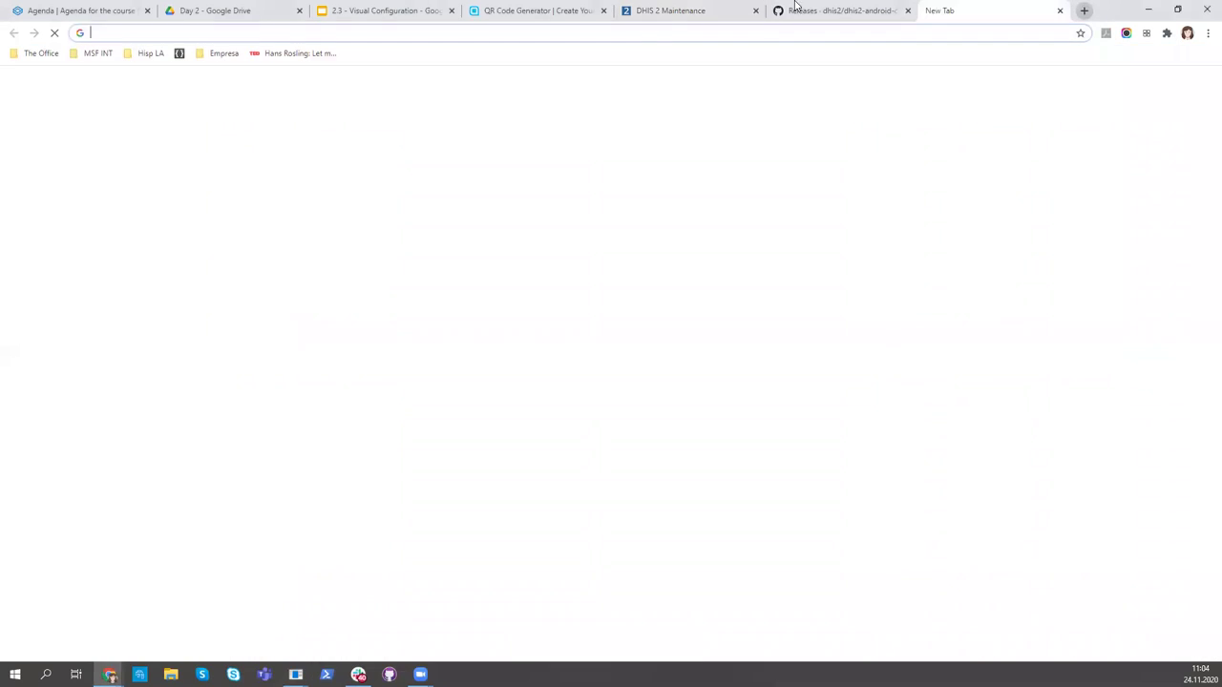
Generate a QR code for 'unique id 123', then bring the phone mirror forward
click(560, 8)
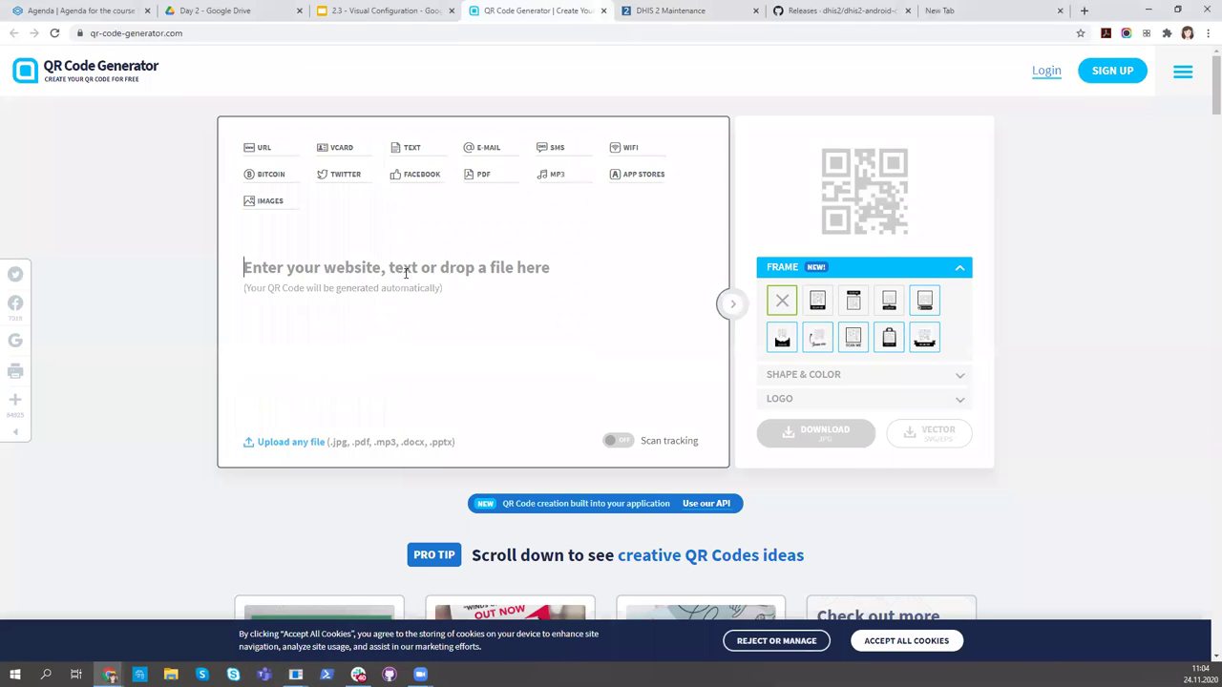
click(406, 273)
text(uniq)
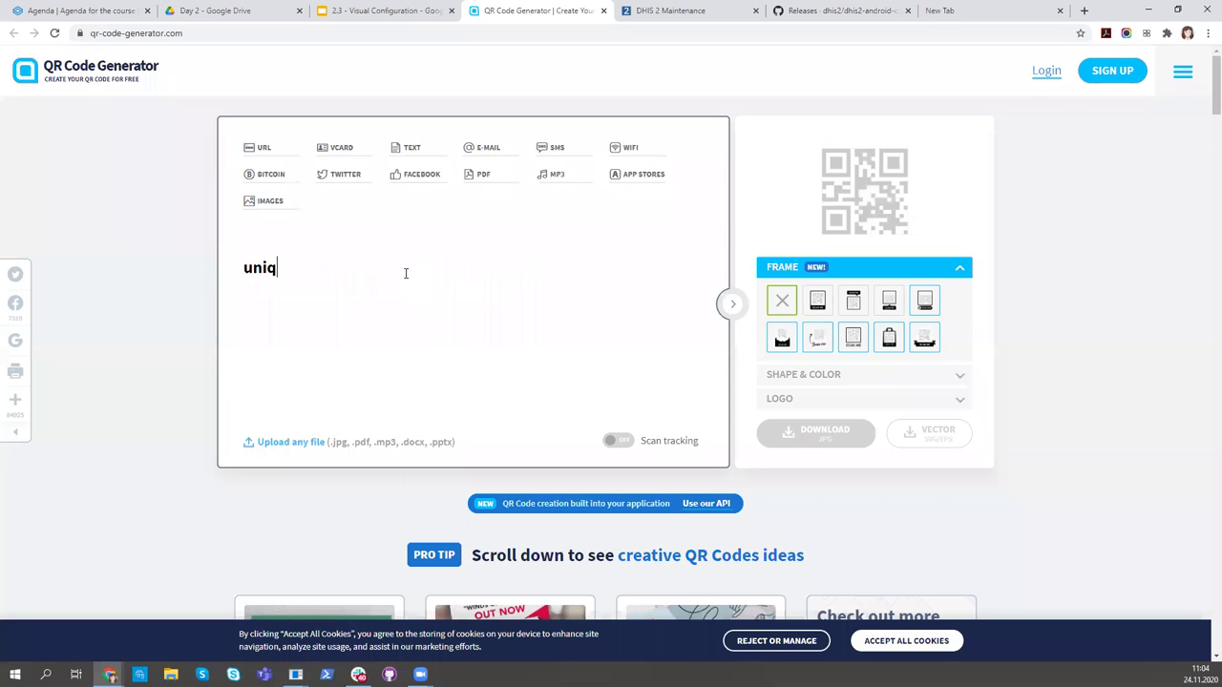
text(ue id 123c)
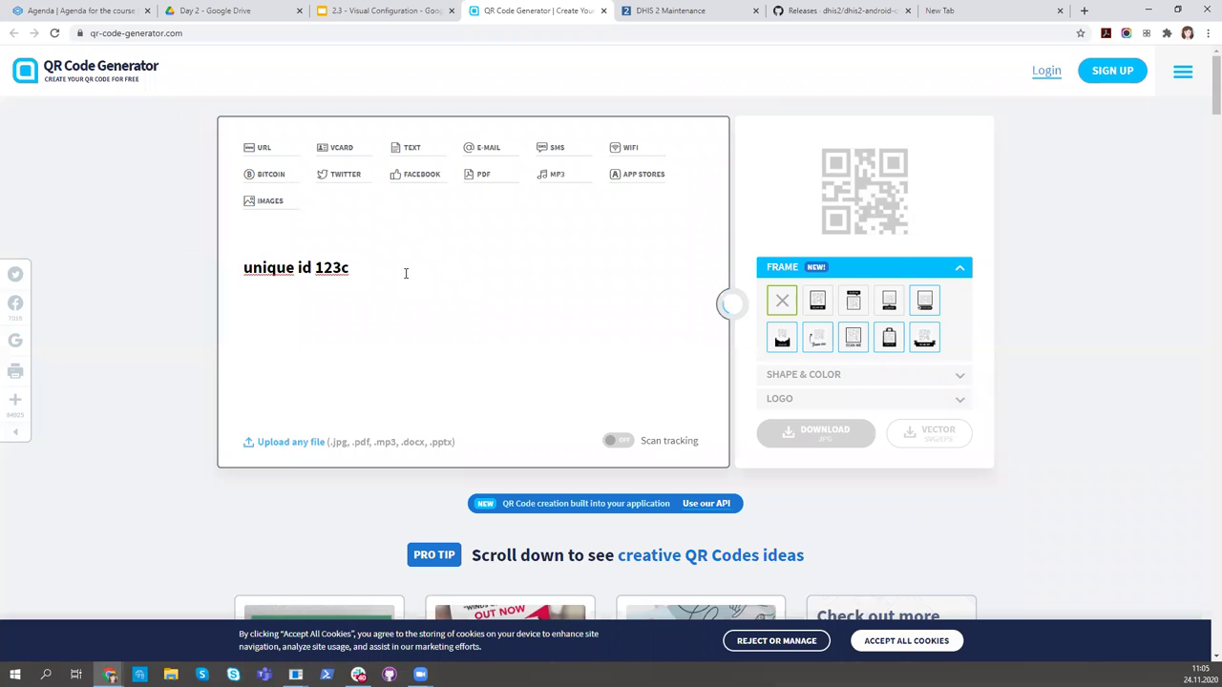
key(BackSpace)
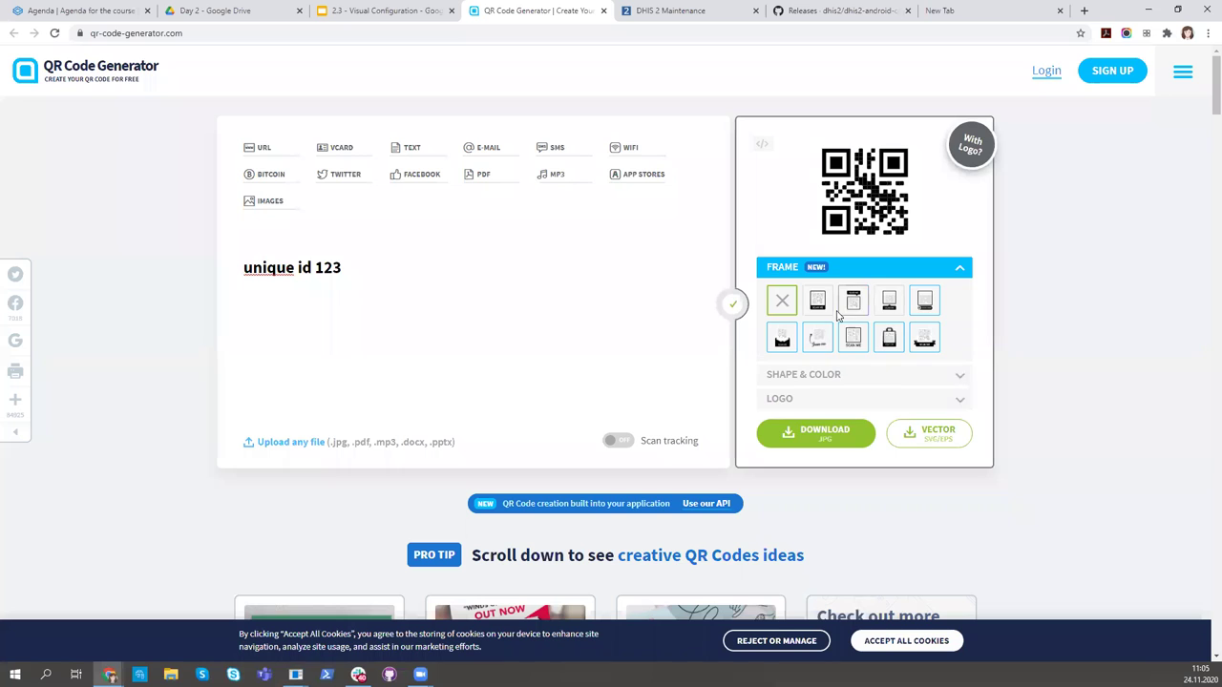
key(alt+Tab)
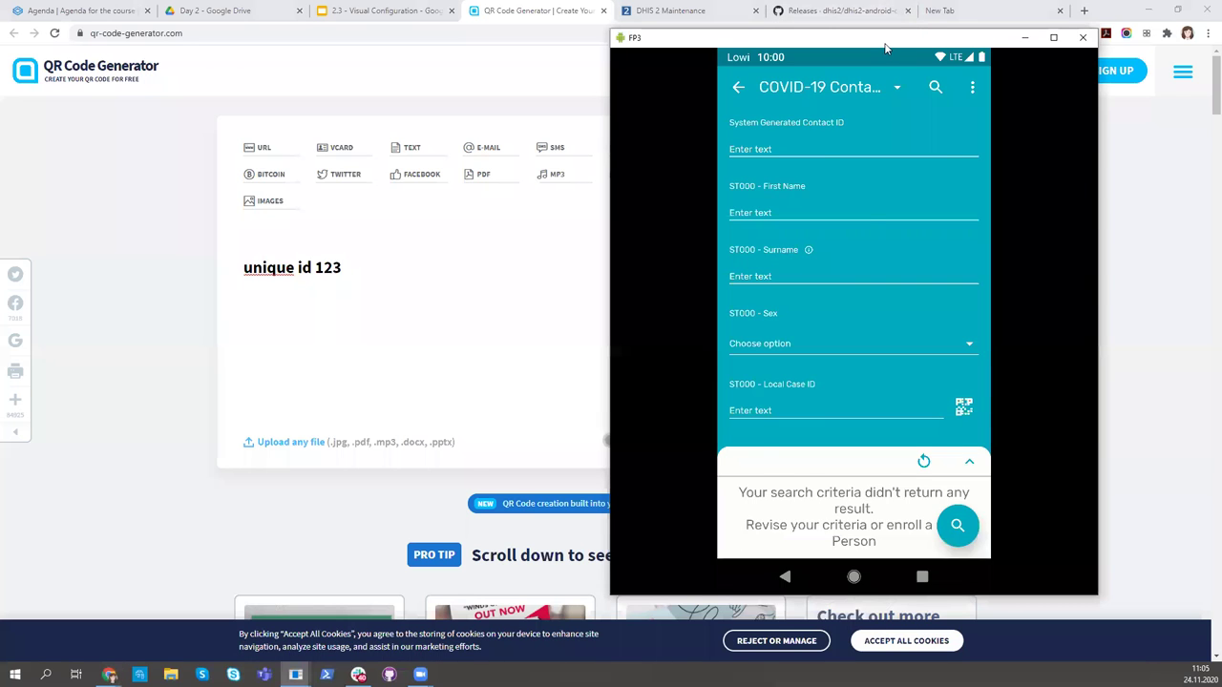
Scan the QR code into Local Case ID and start enrolling a new person
drag(886, 48, 389, 58)
click(466, 416)
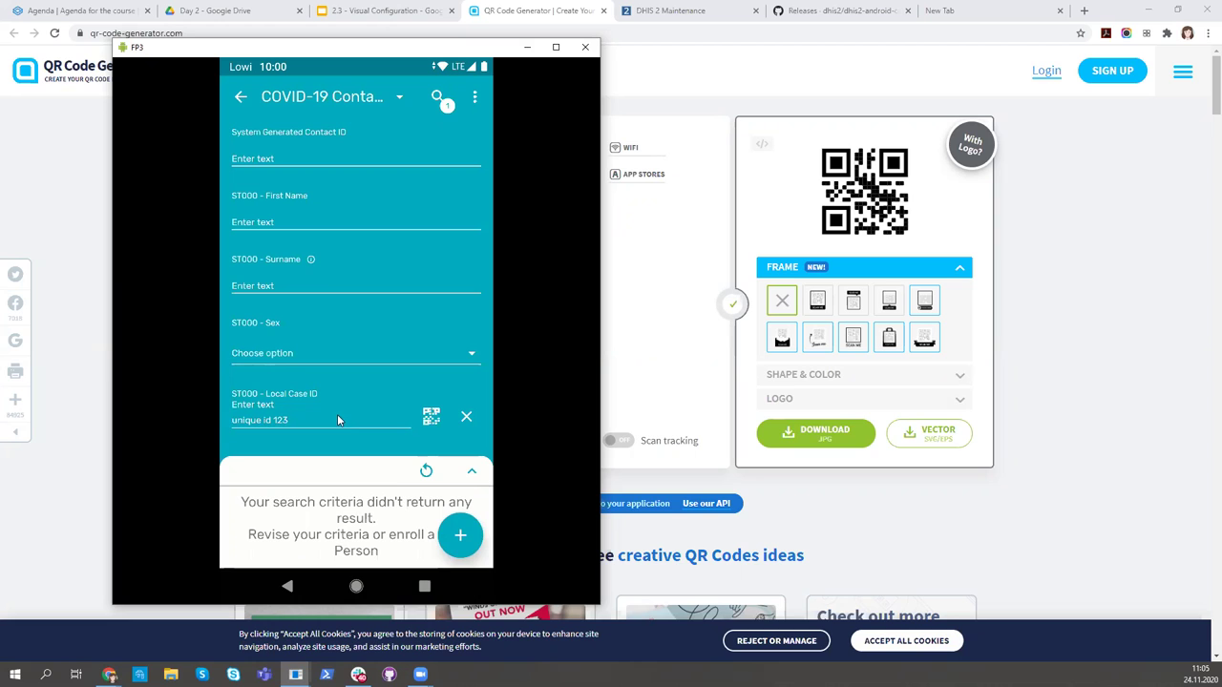
click(459, 536)
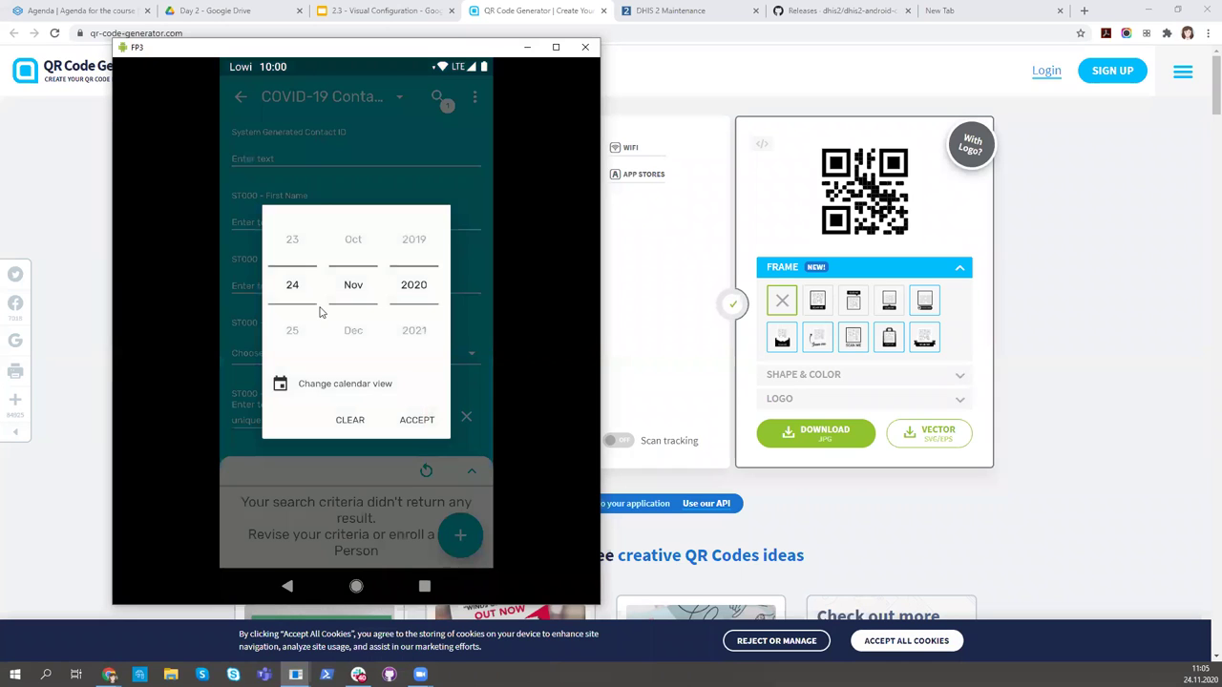
Accept the 24/11/2020 enrollment date and expand Attributes - Person
click(431, 417)
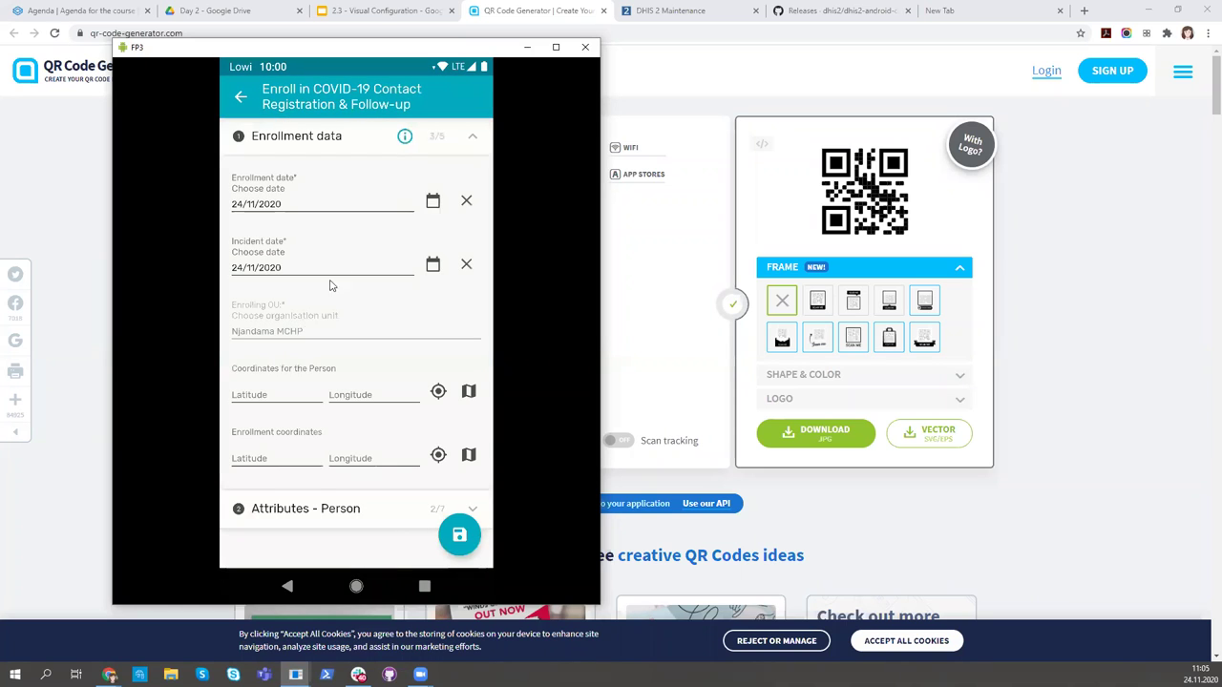
click(402, 516)
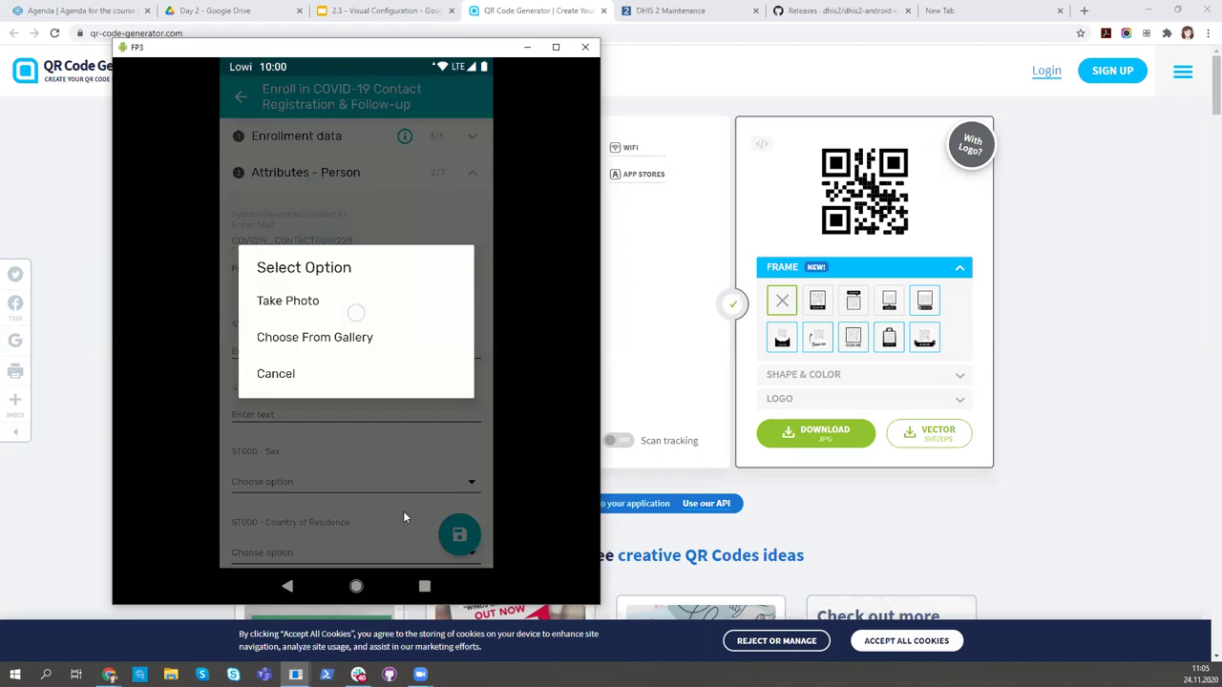
click(403, 517)
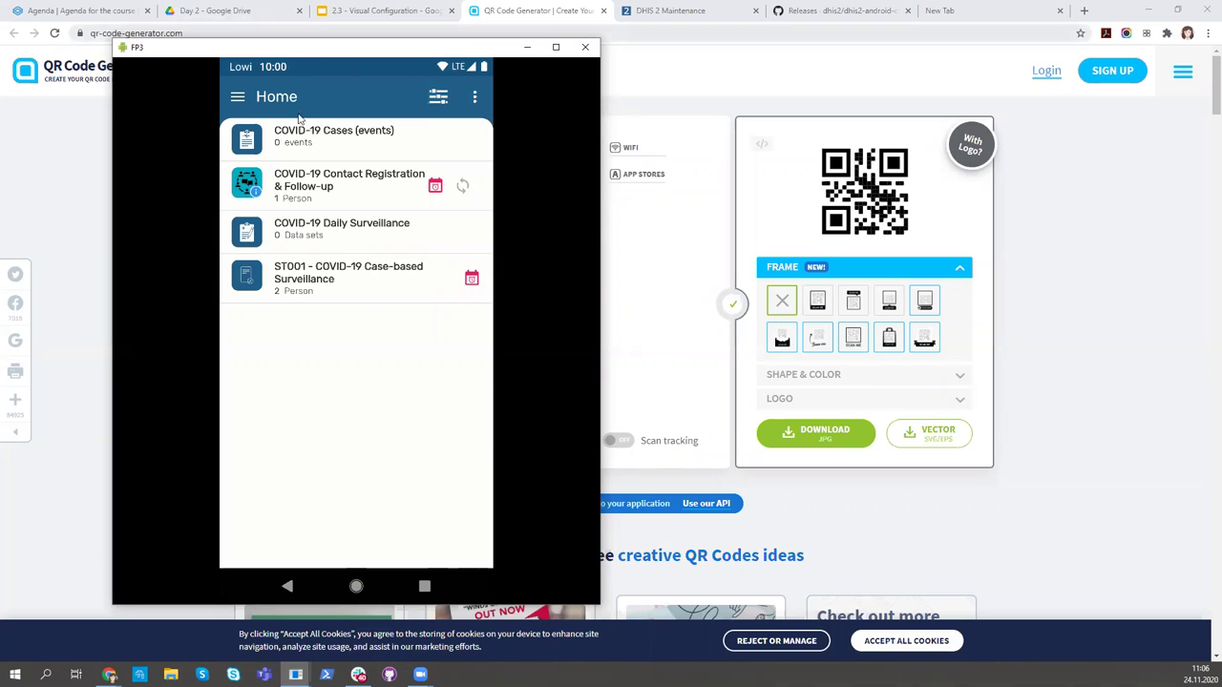
From the maximized app's Settings, reset app data and configuration and confirm deleting the database
drag(334, 52, 498, 46)
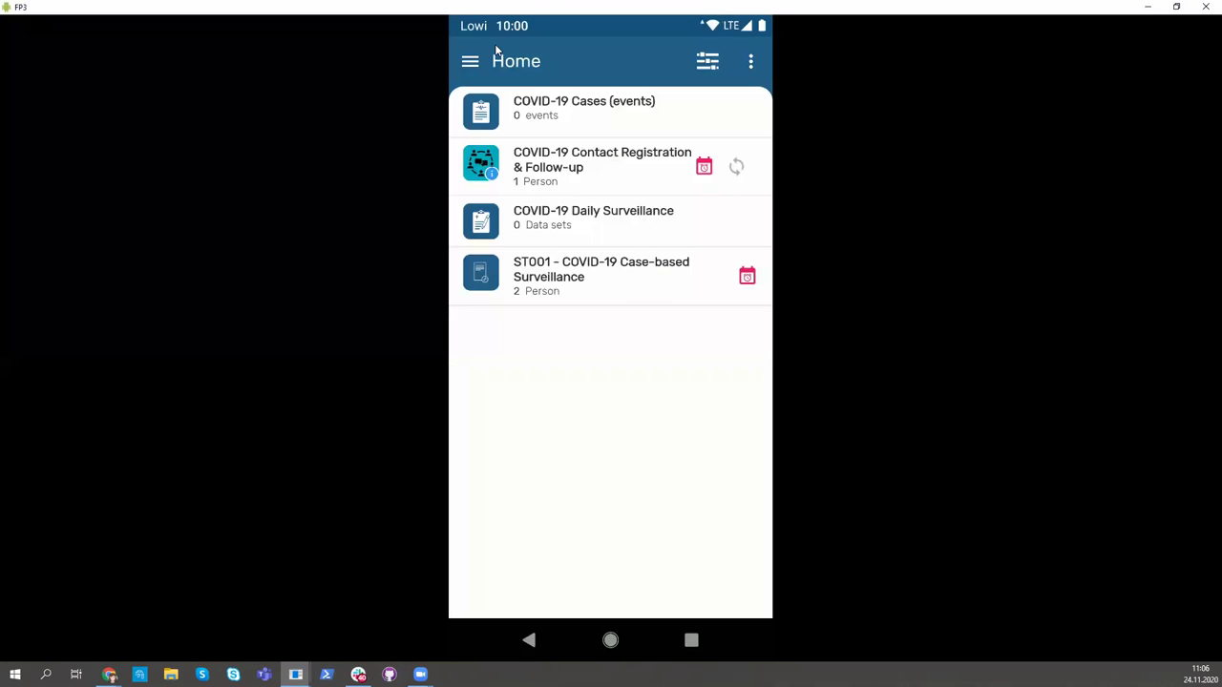
click(471, 62)
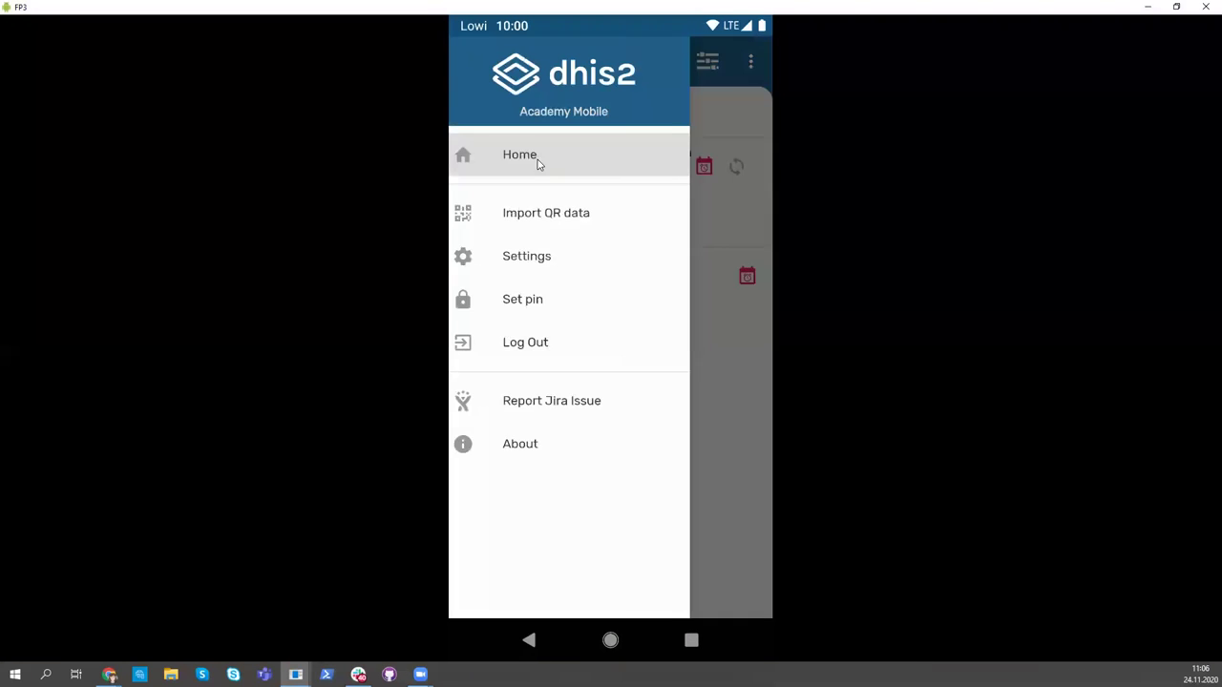
click(536, 258)
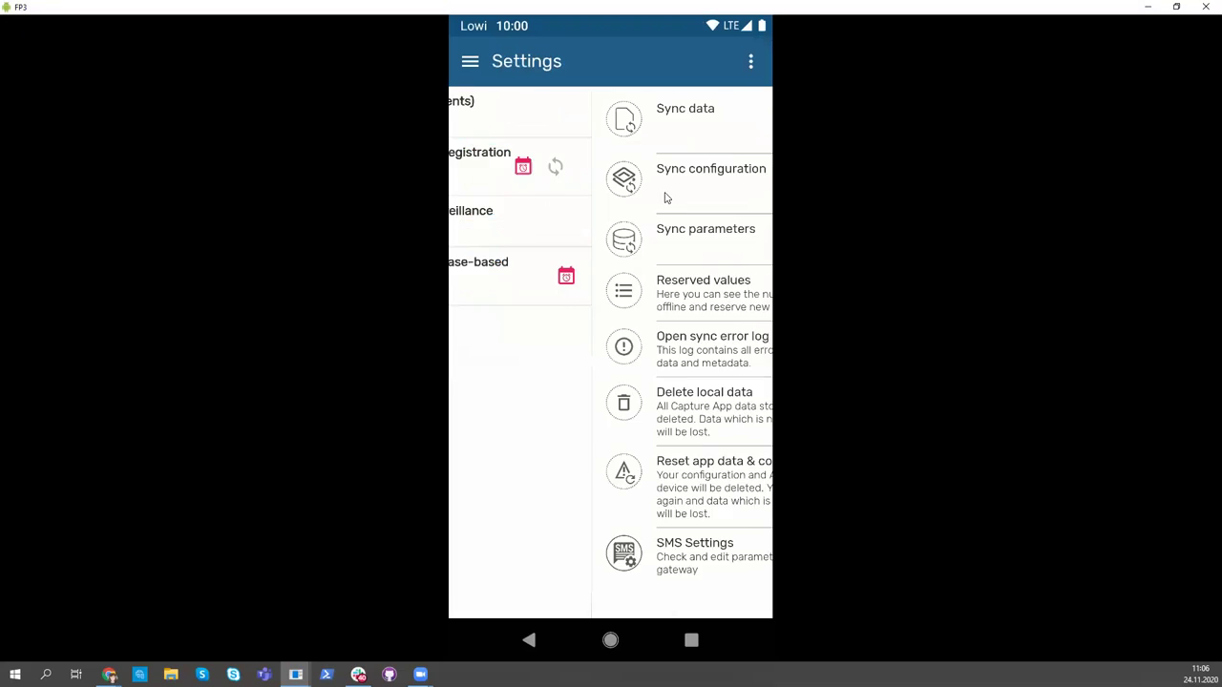
click(665, 195)
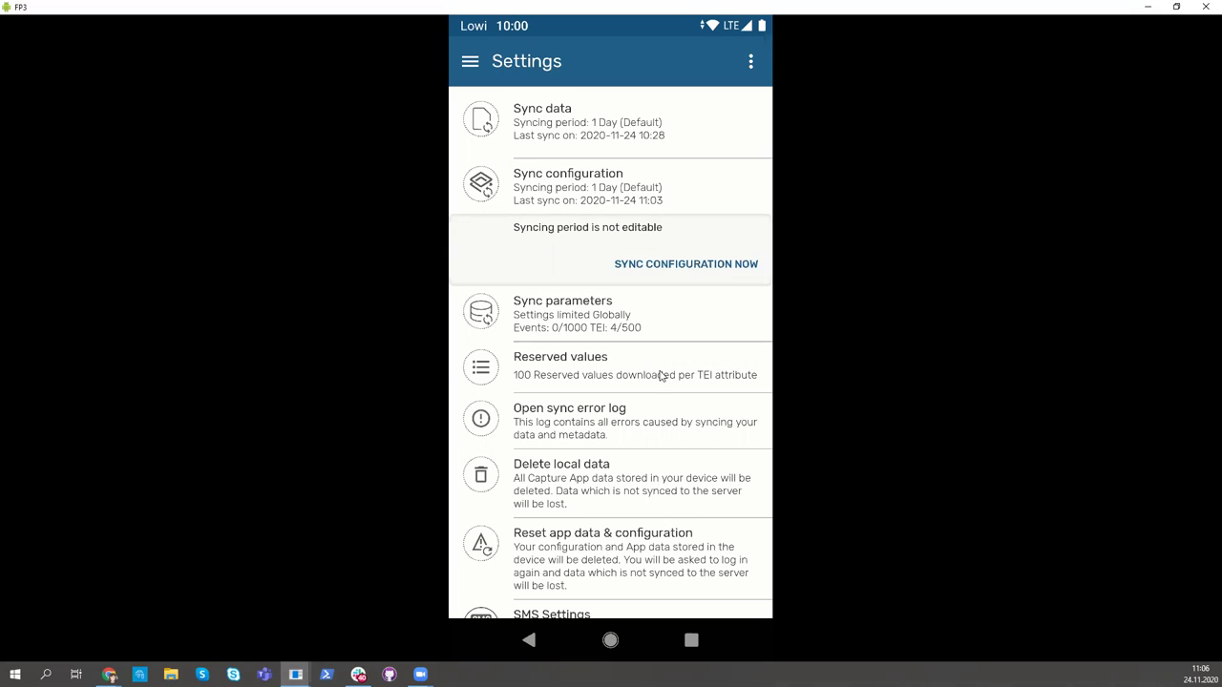
scroll(649, 497, down, 1)
click(649, 506)
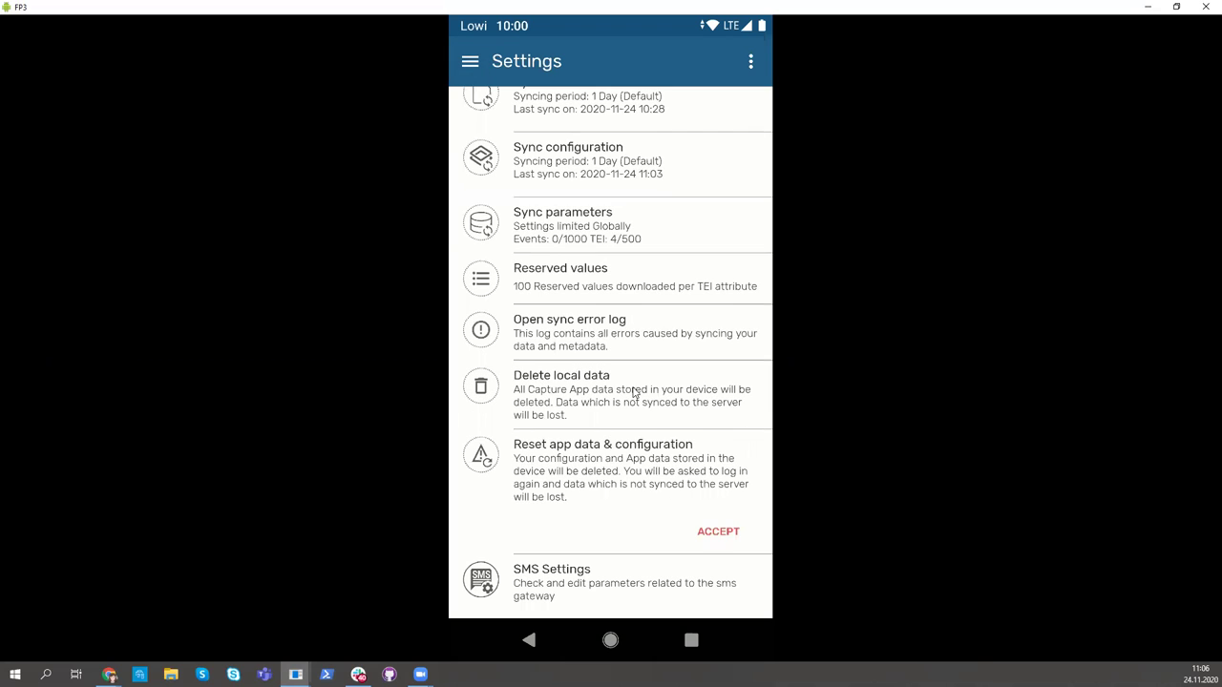
click(721, 531)
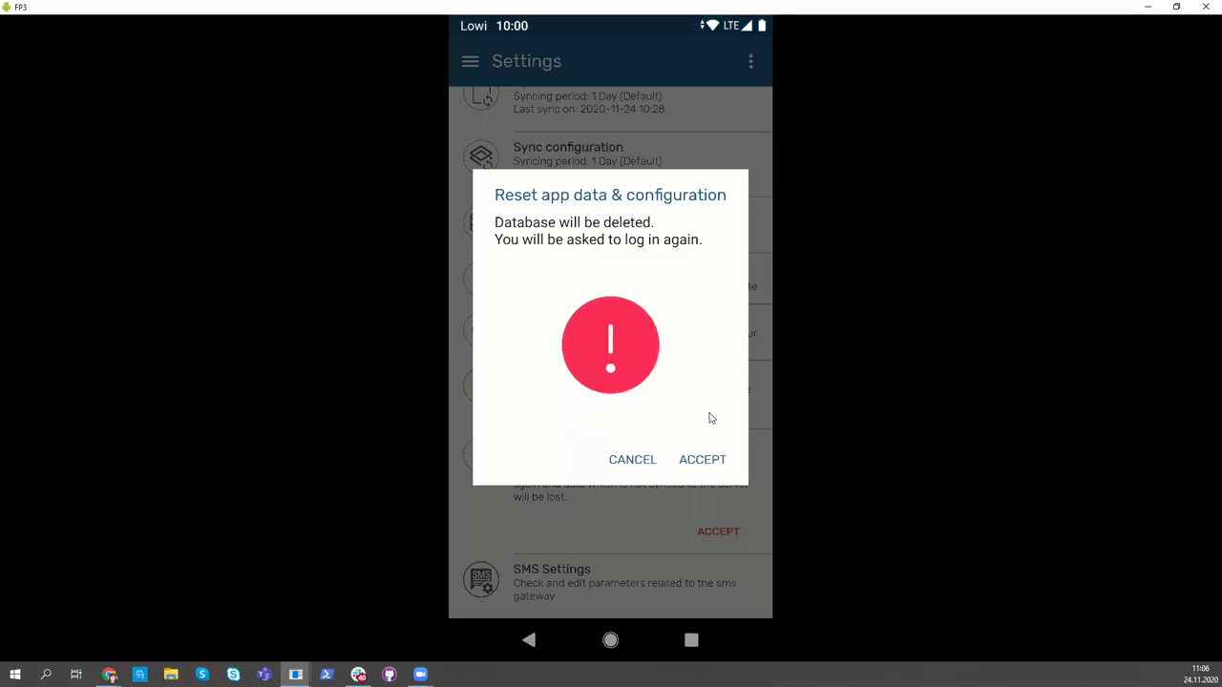
click(701, 460)
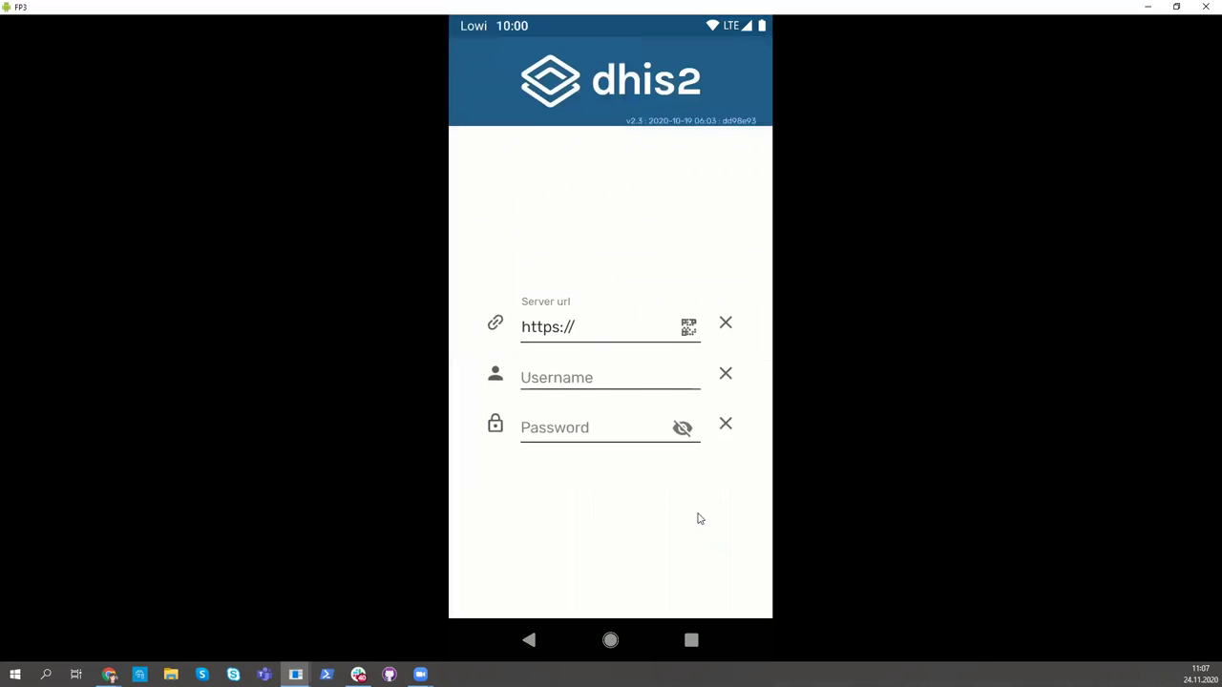
Enter server academy.android.dhis2.org plus the mobile user's username and password
click(622, 339)
text(a)
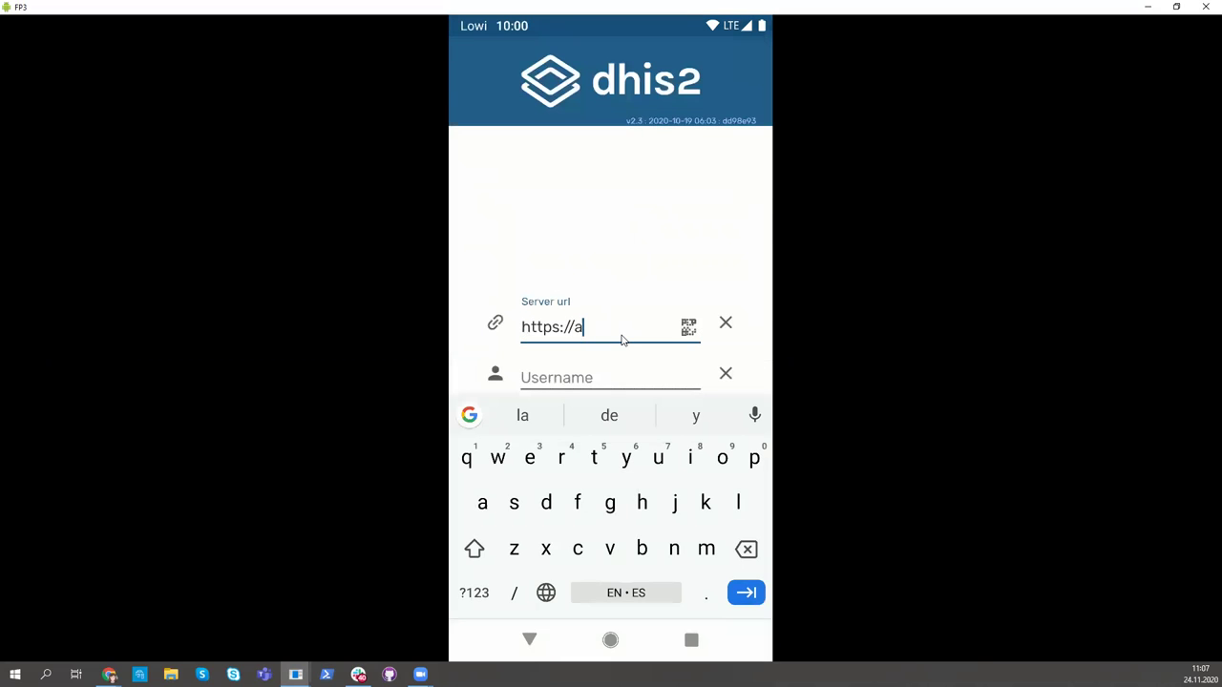
text(cademy.)
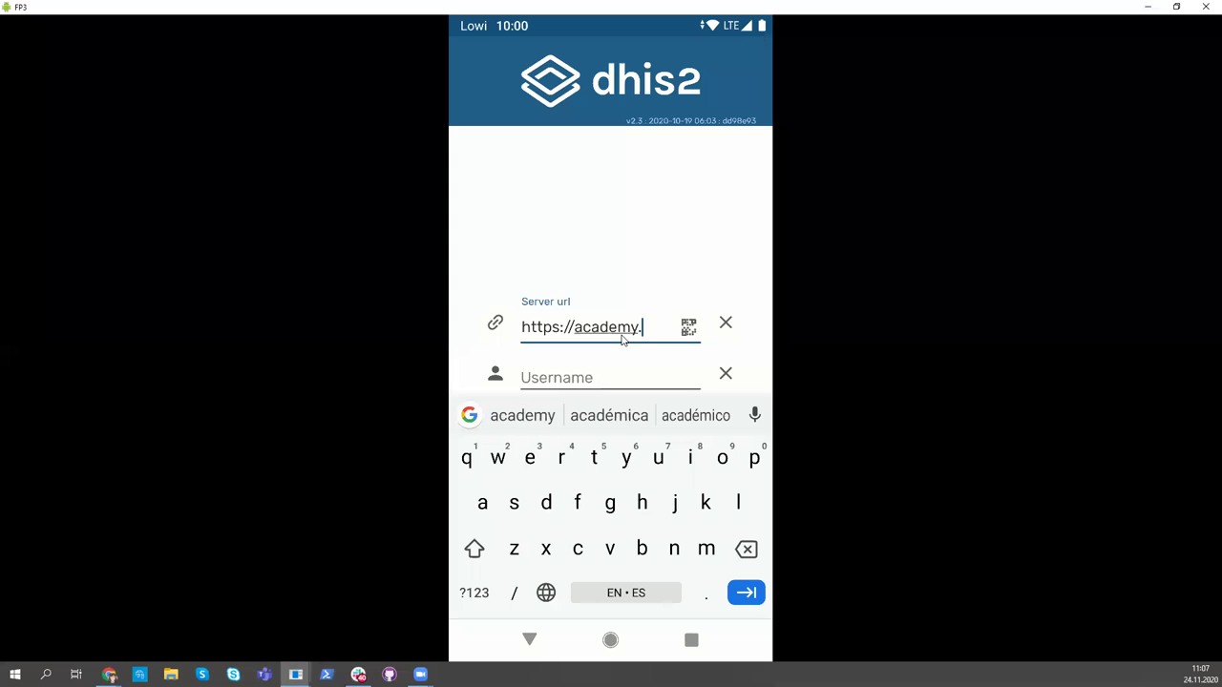
text(android.dhis2.org)
click(616, 372)
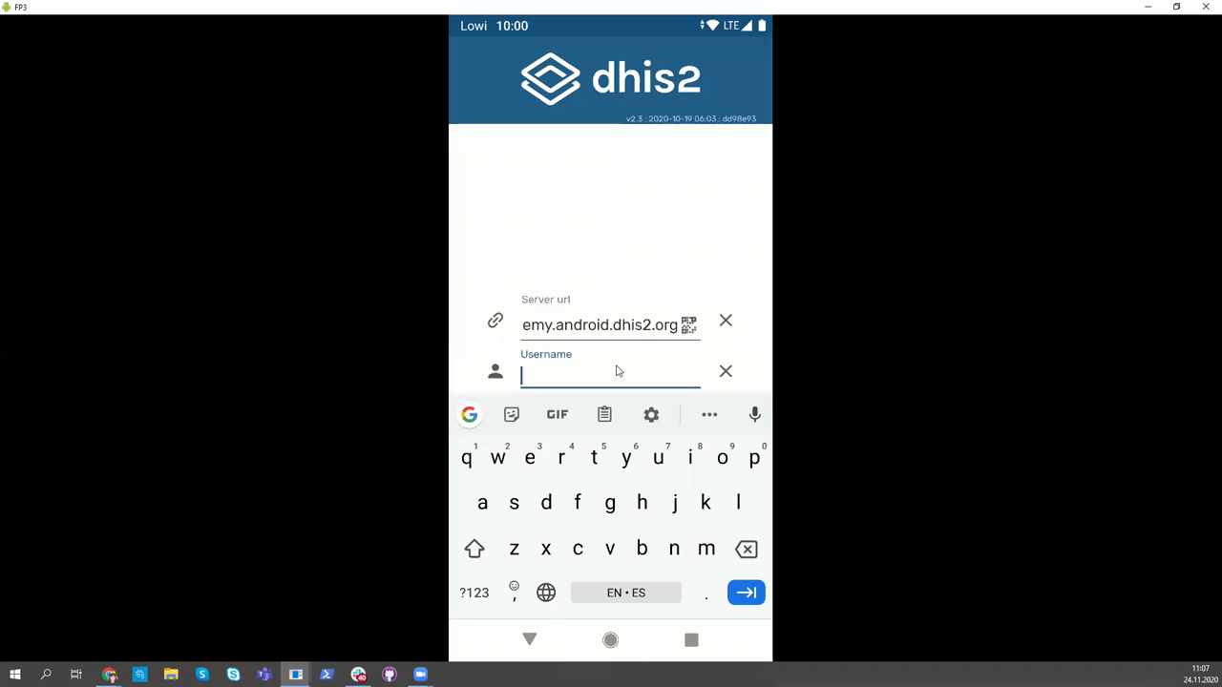
text(AC)
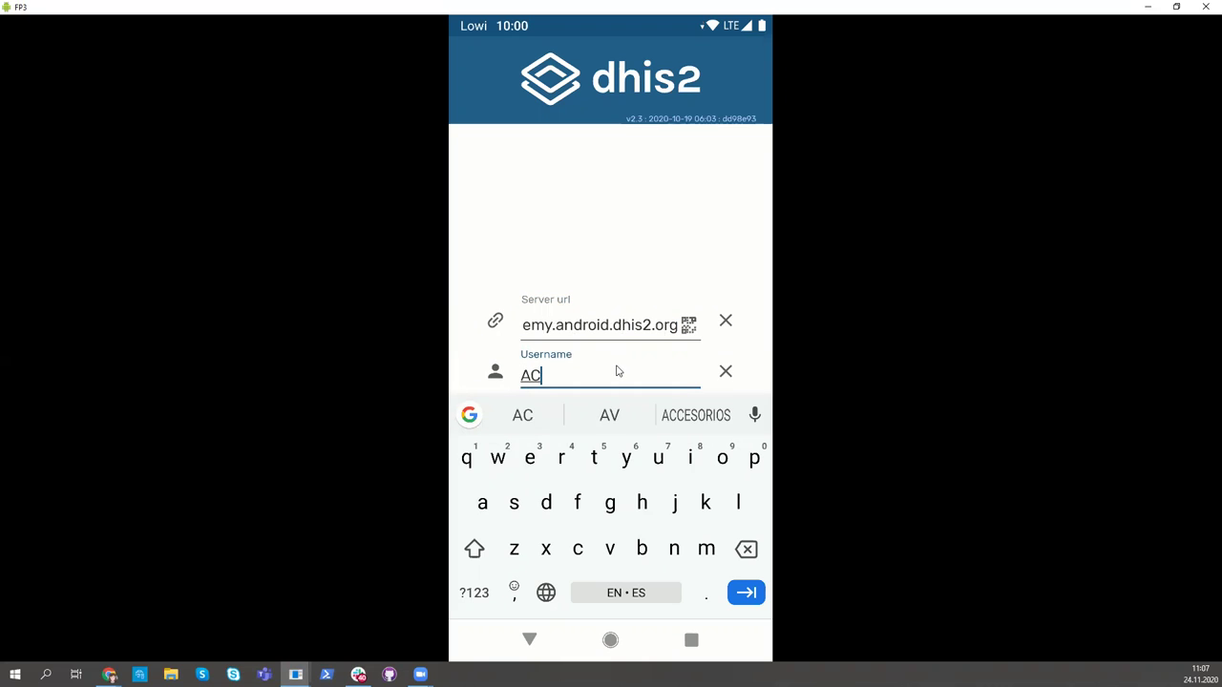
text(mobile001)
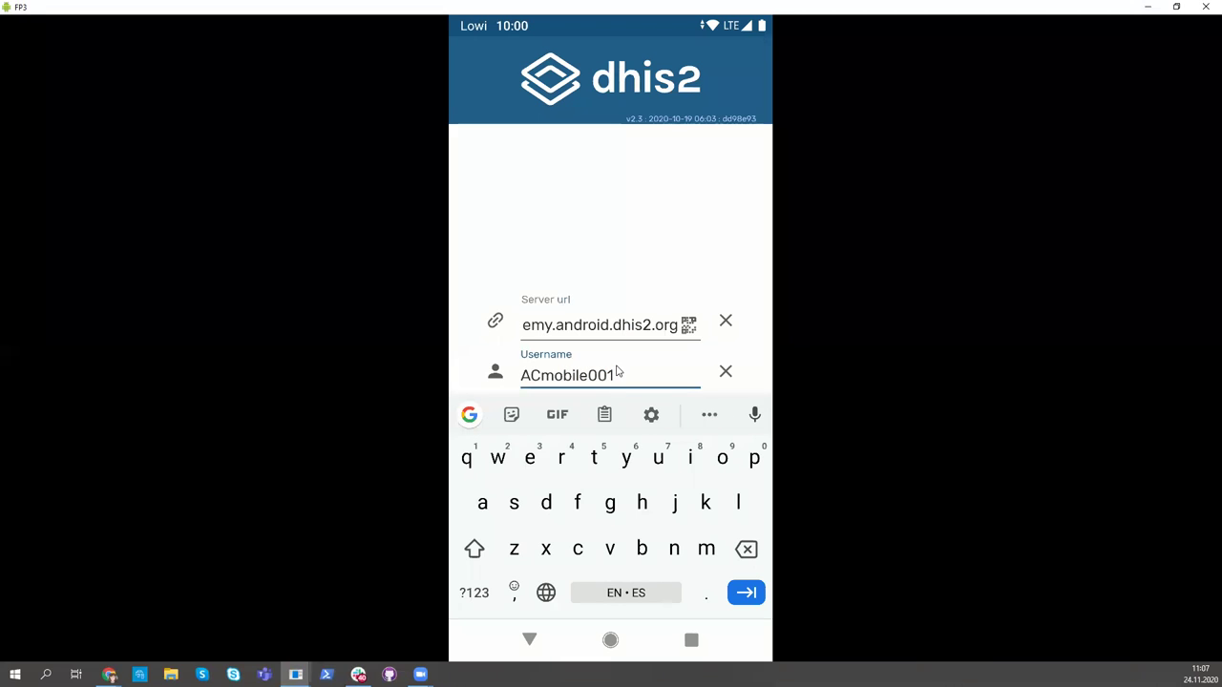
key(Tab)
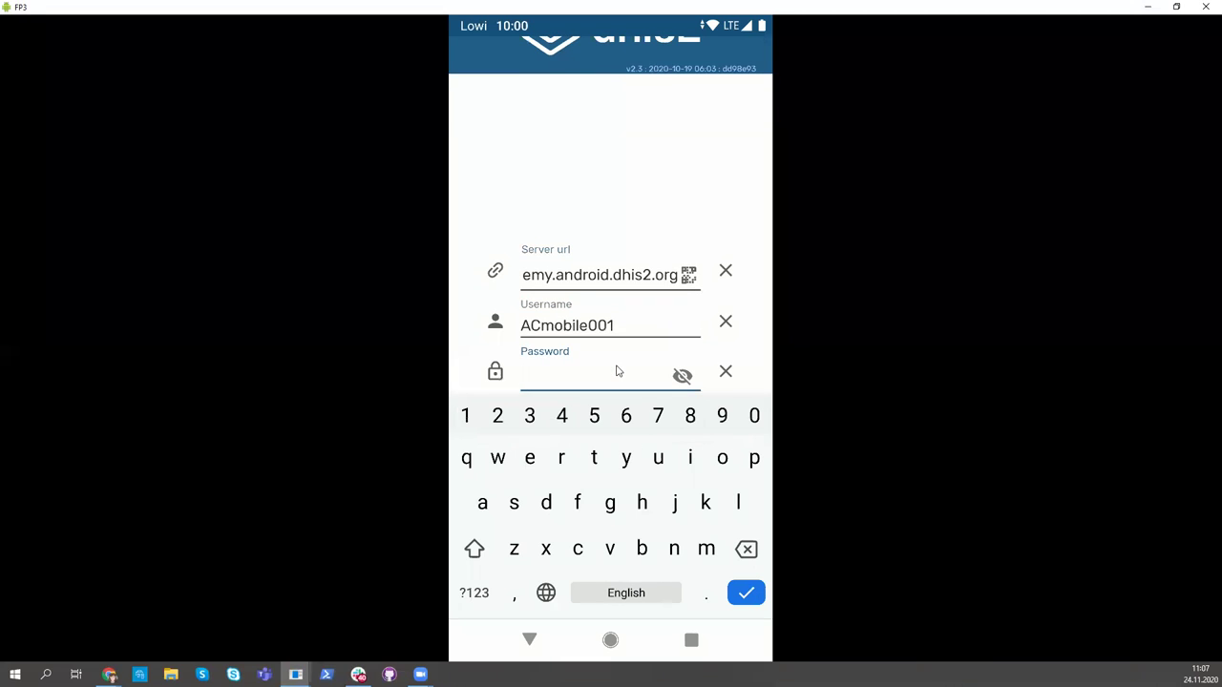
text(District1)
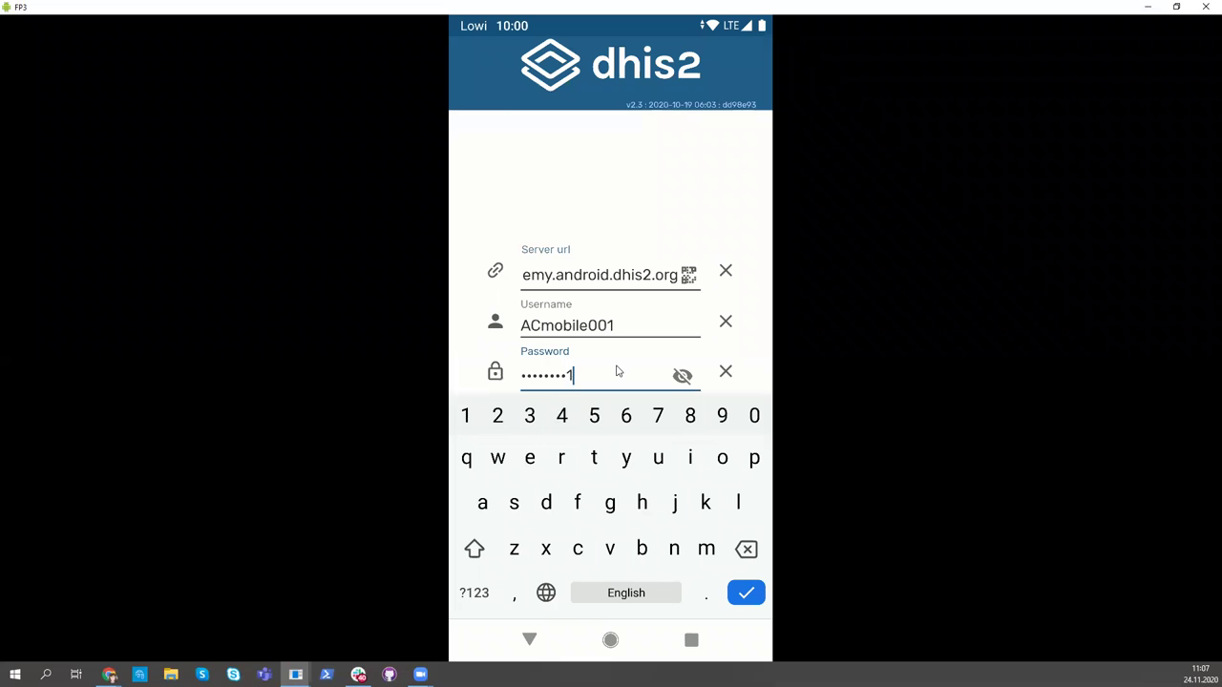
Log in, agree to share error logs, and dismiss the fingerprint login prompt
click(532, 637)
click(621, 594)
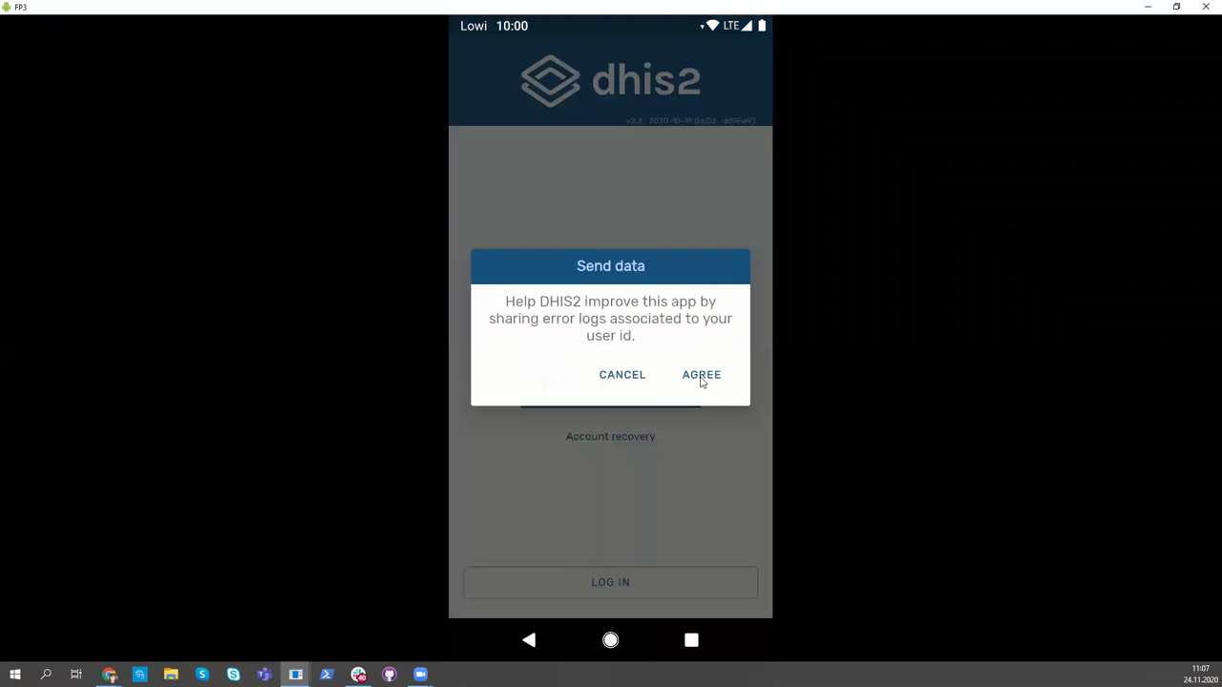
click(701, 378)
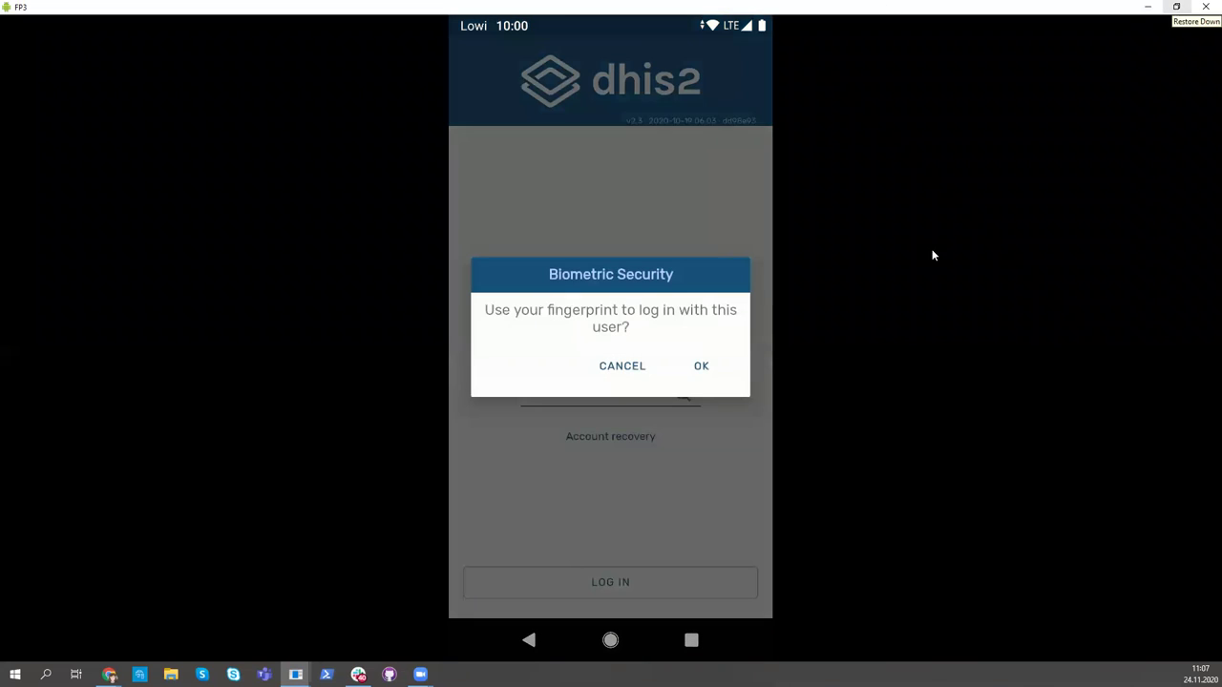
click(706, 367)
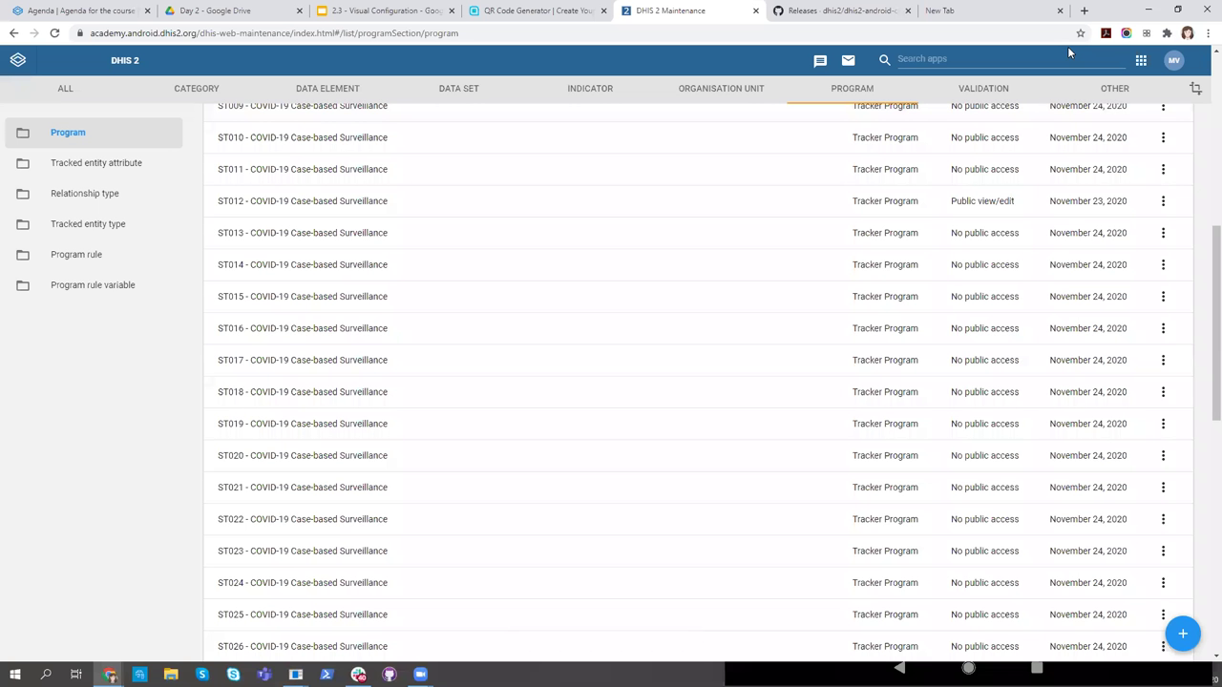
Open System Settings > Appearance and check the style list, keeping Light Blue
click(1065, 60)
text(s)
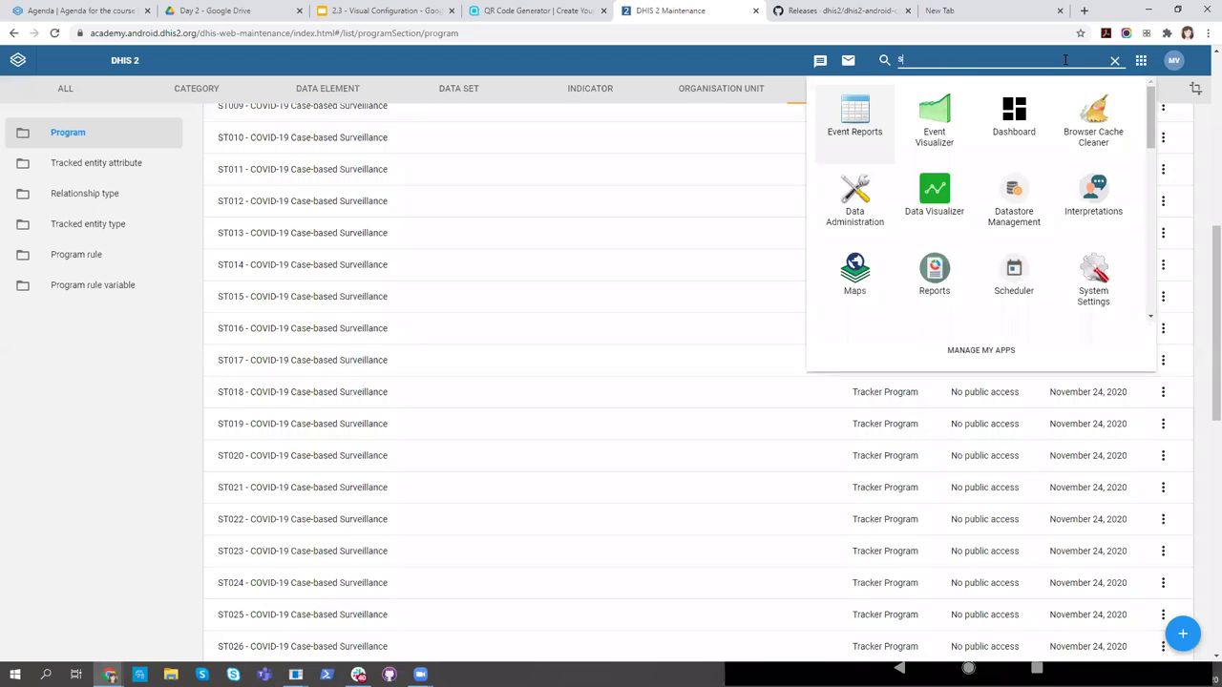
text(ys)
click(857, 131)
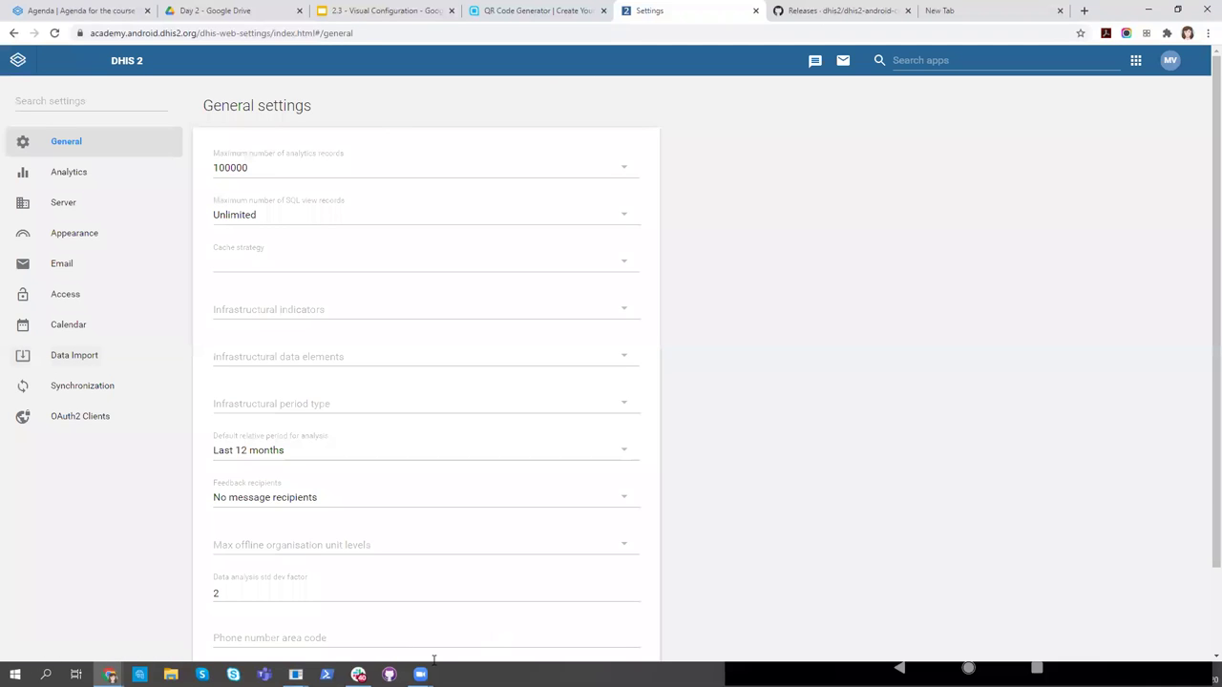
click(97, 235)
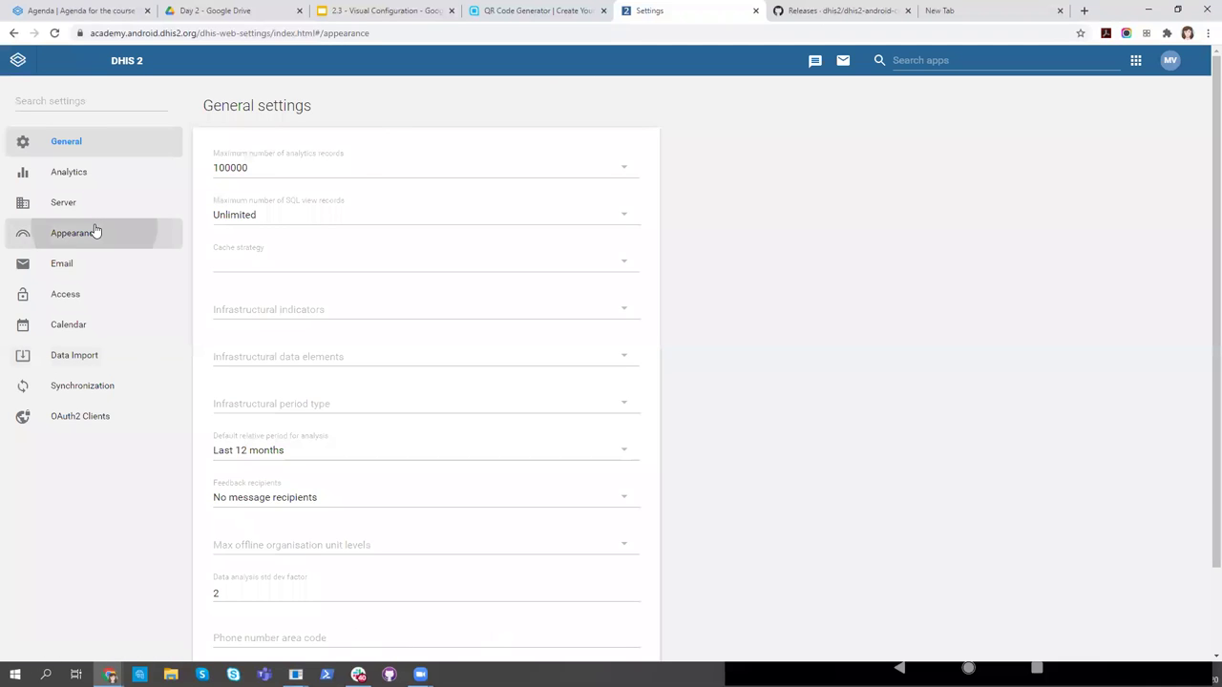
click(295, 496)
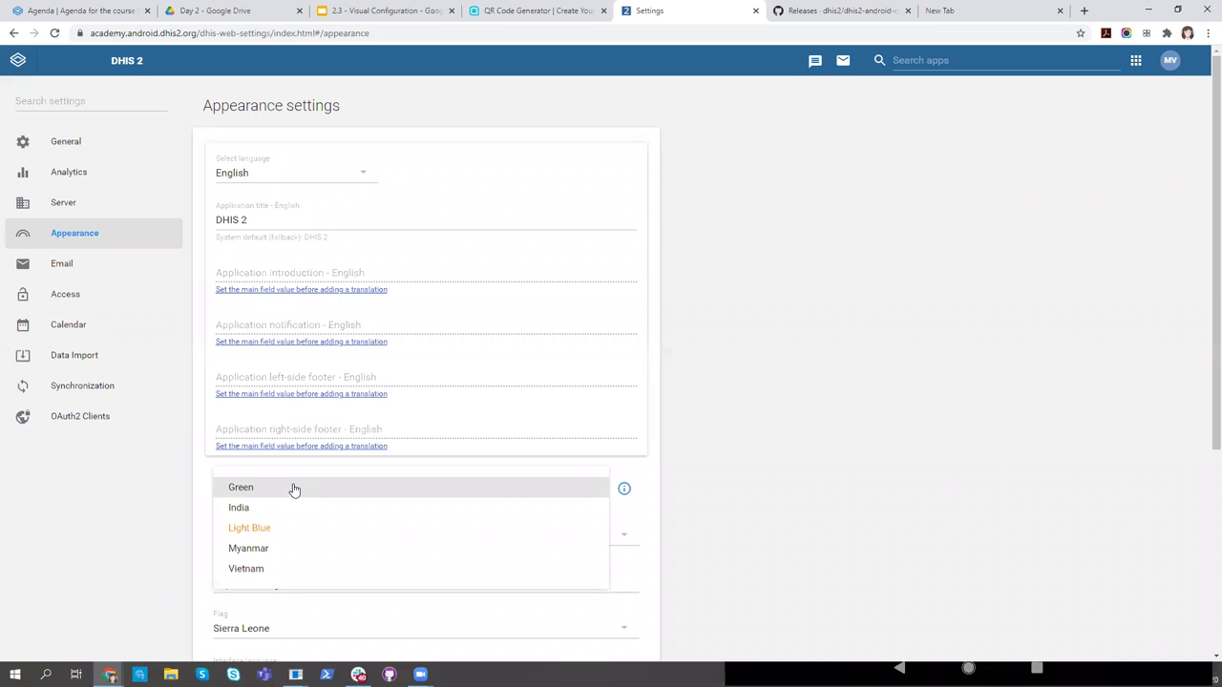
click(702, 488)
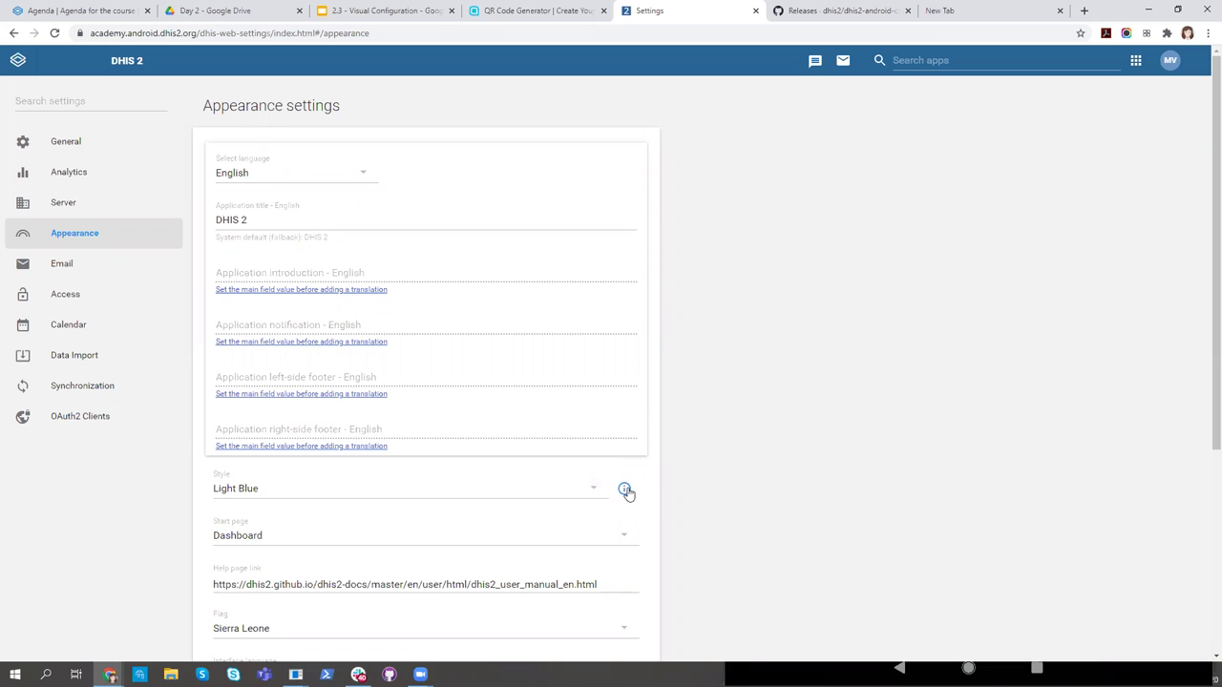
scroll(721, 472, down, 1)
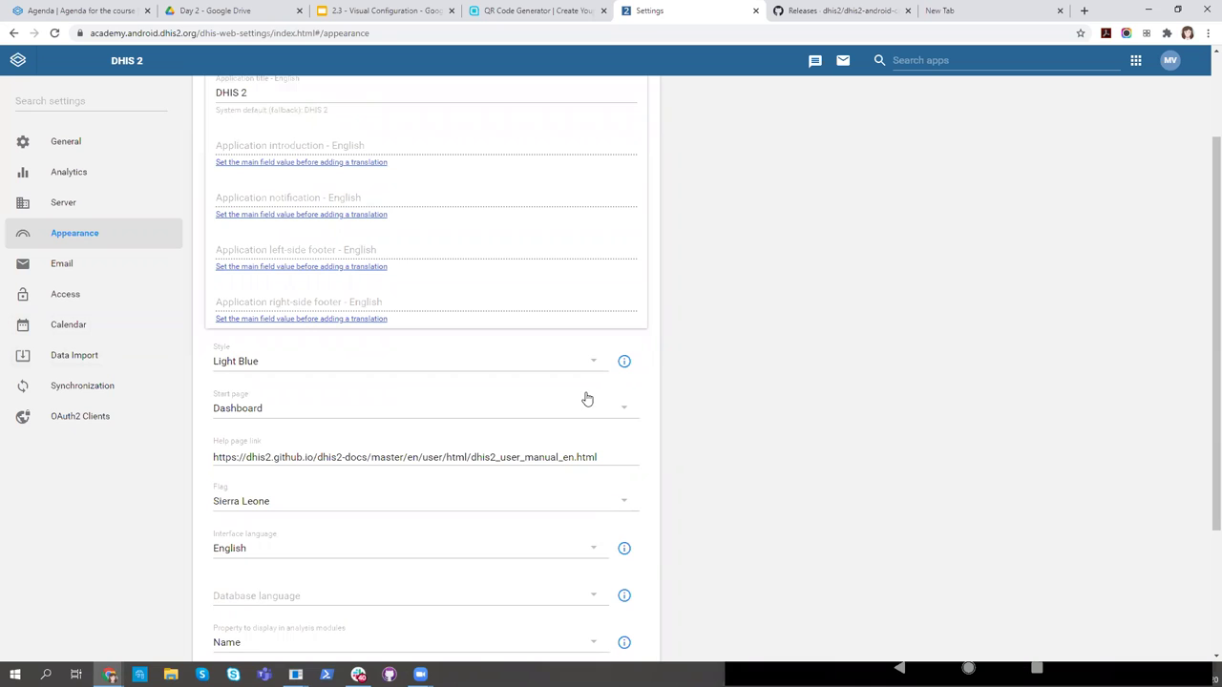
Return the mirrored phone to its home screen, then switch to the presentation tab
key(alt+Tab)
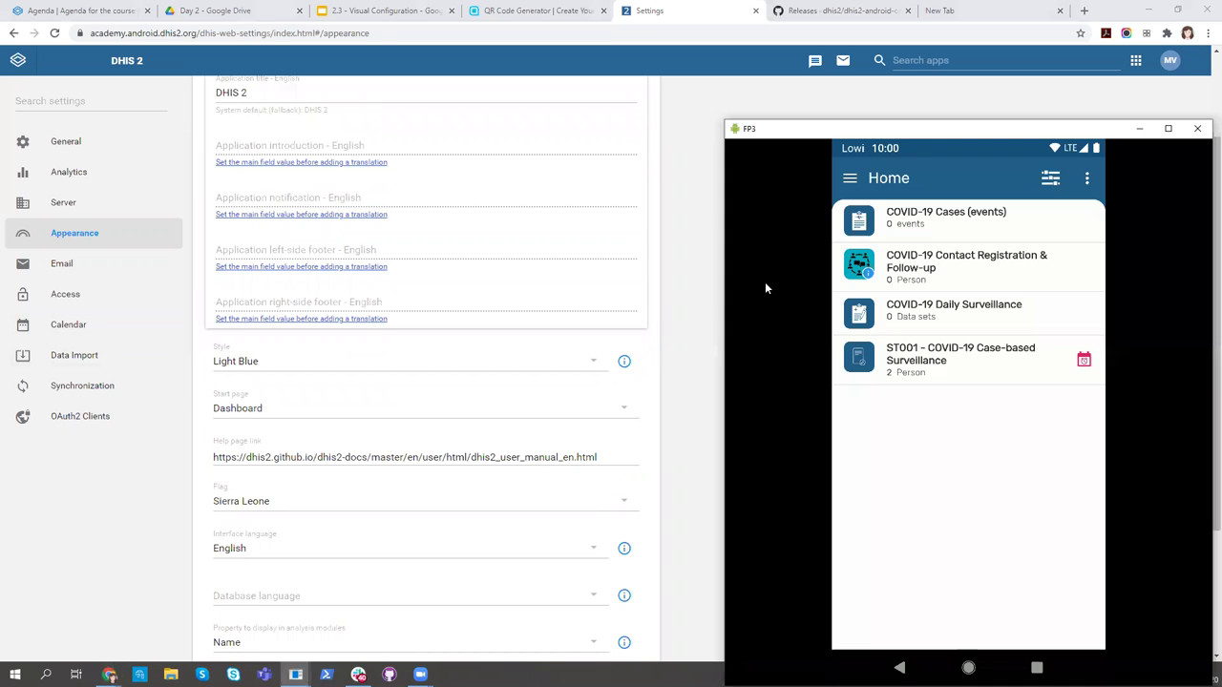
key(alt+h)
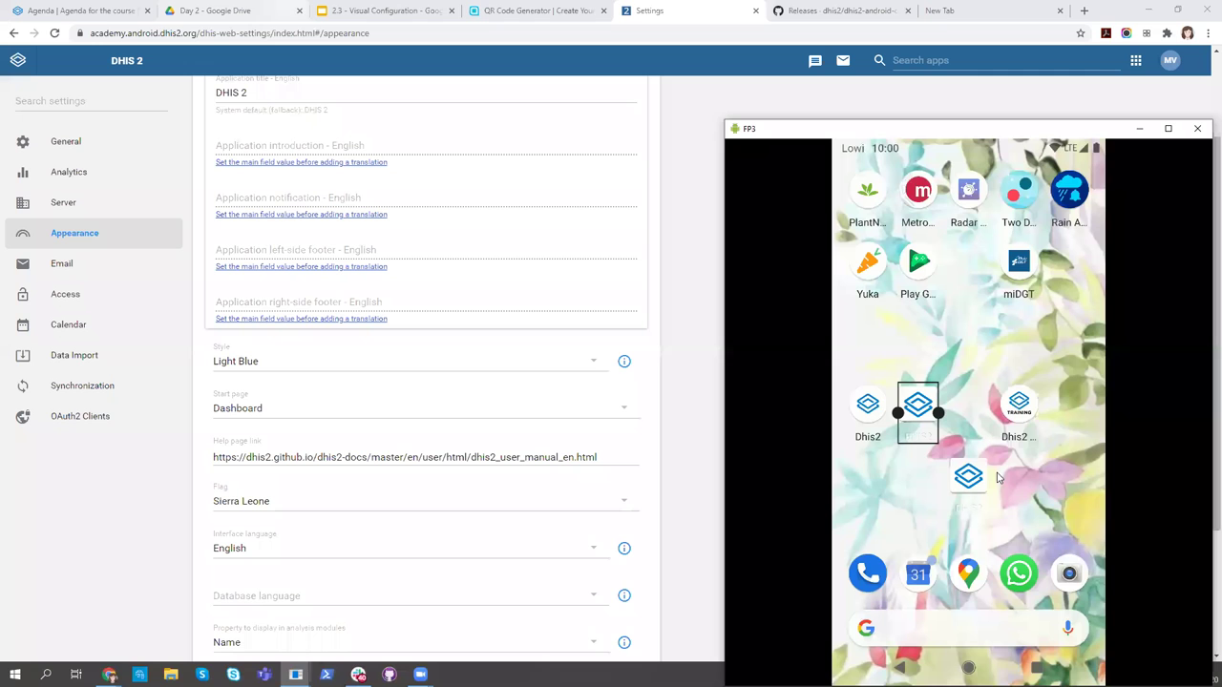
click(940, 384)
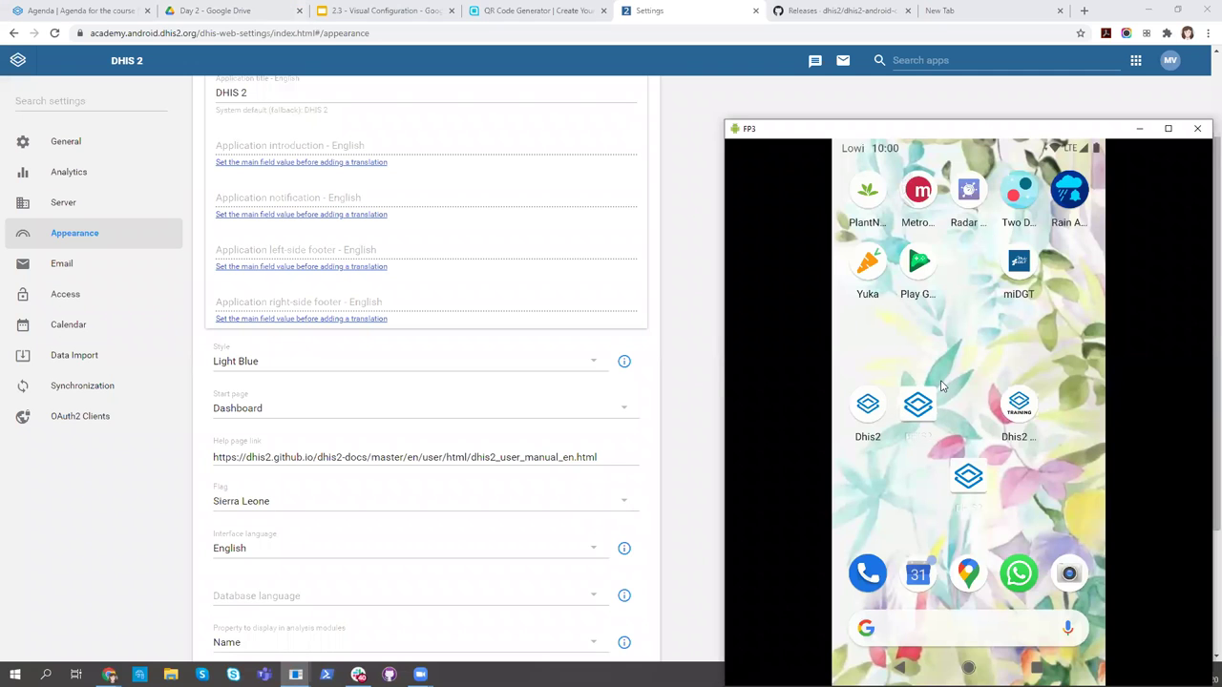
click(353, 14)
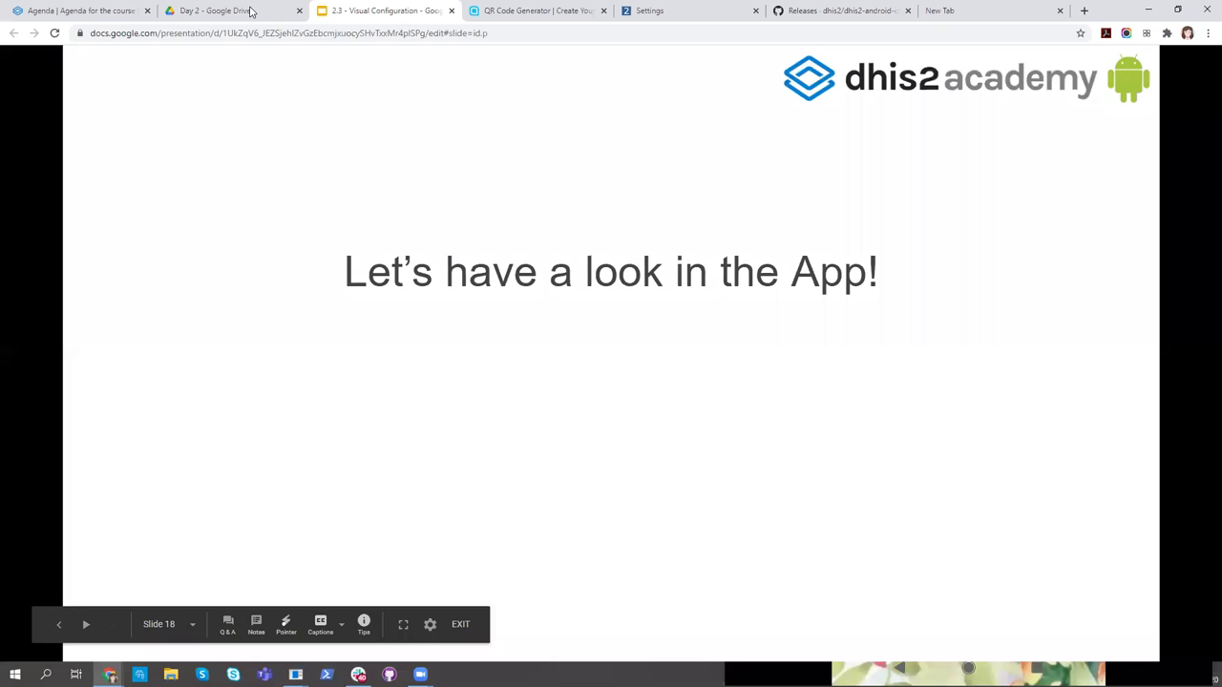
Open the '2.3 - Ex: Visual Configuration' deck from Drive Day 2, closing the mistaken 2.4 deck
click(250, 10)
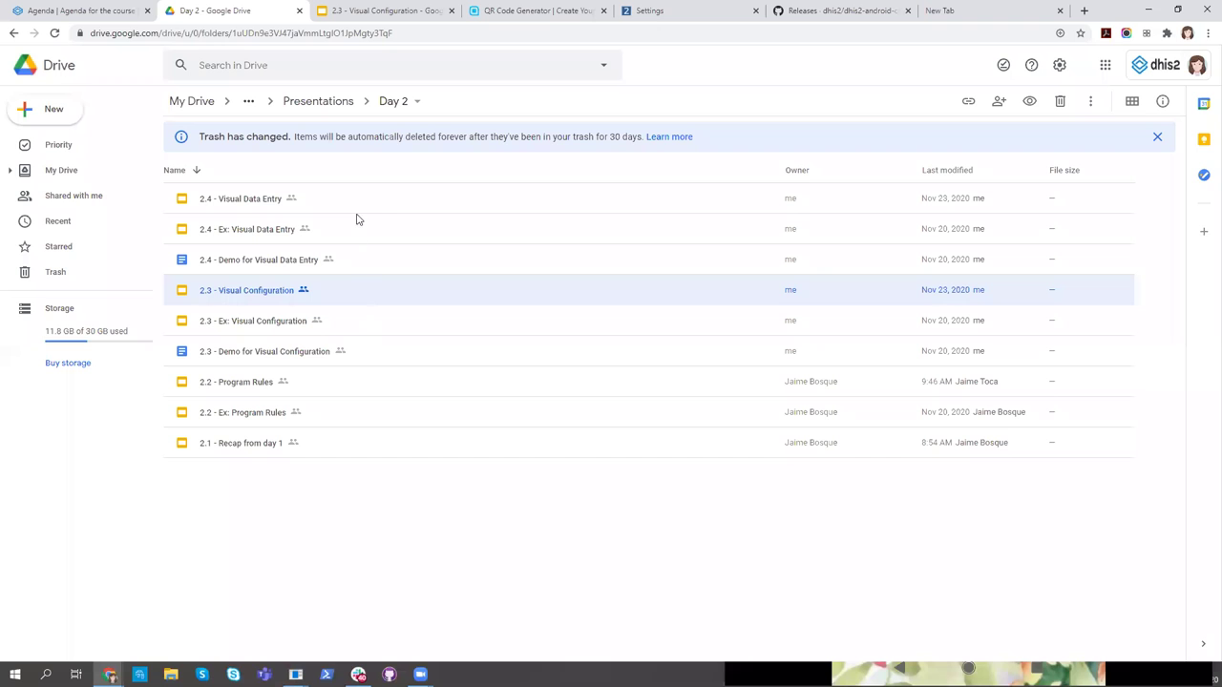
double_click(377, 234)
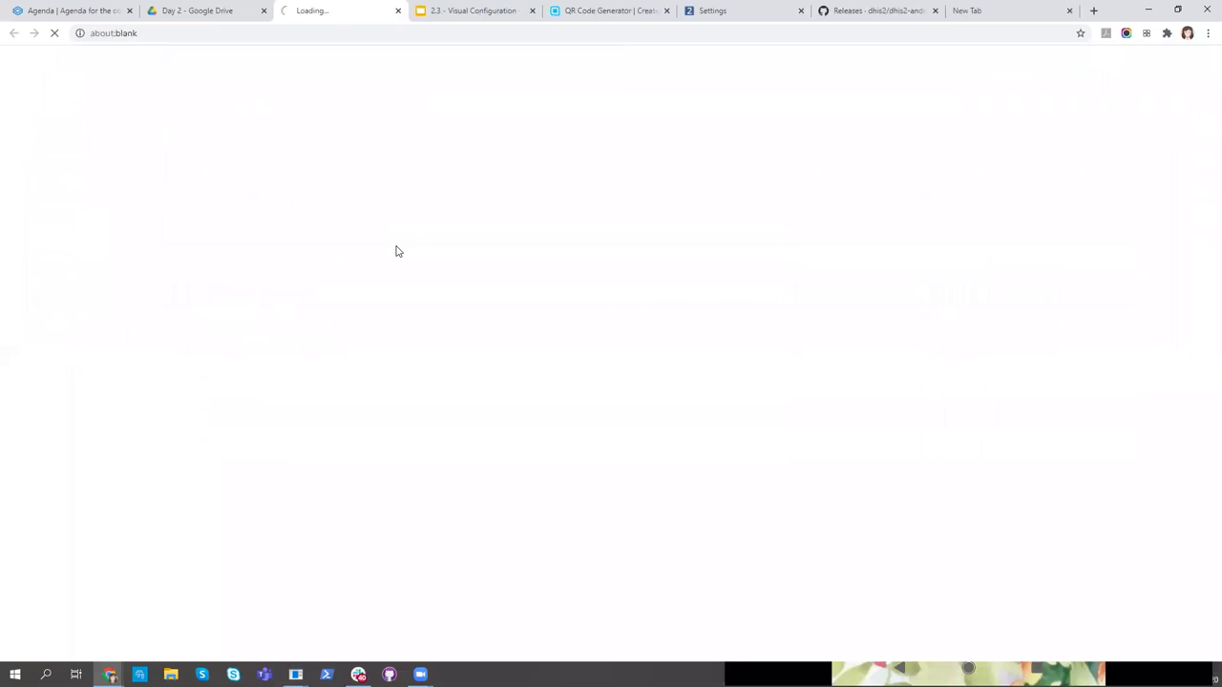
click(207, 6)
click(398, 11)
double_click(370, 322)
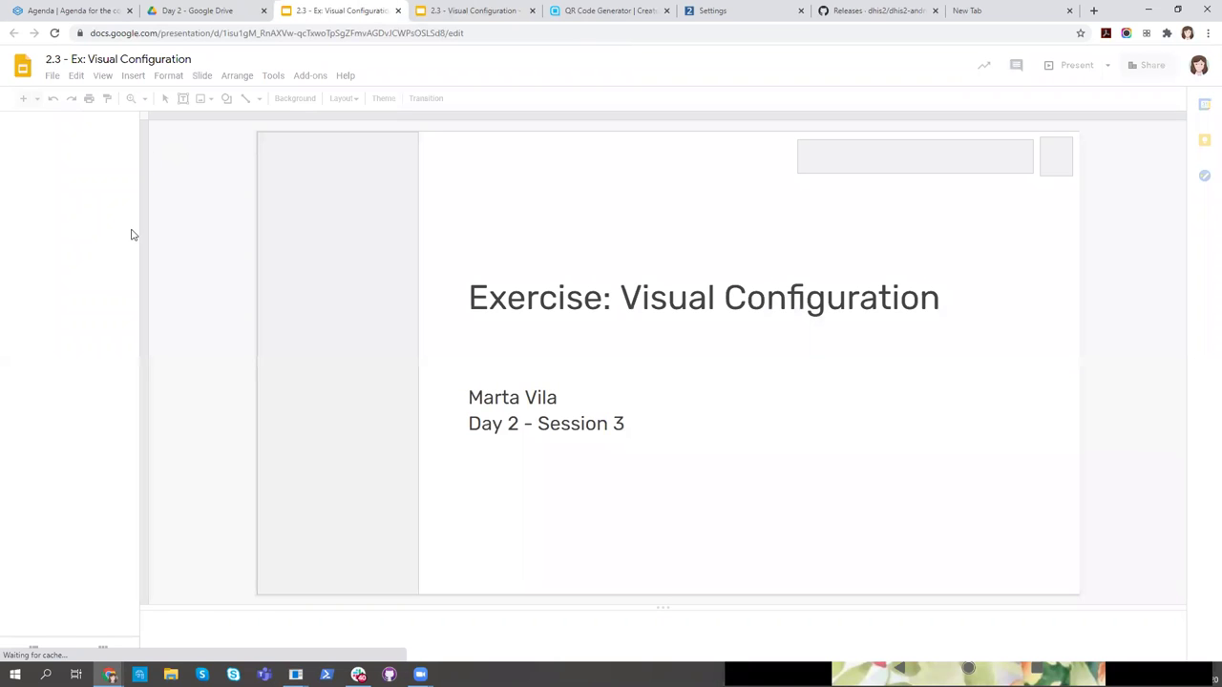
Go to slide 3, 'Your turn!', and select the first task's text
click(71, 210)
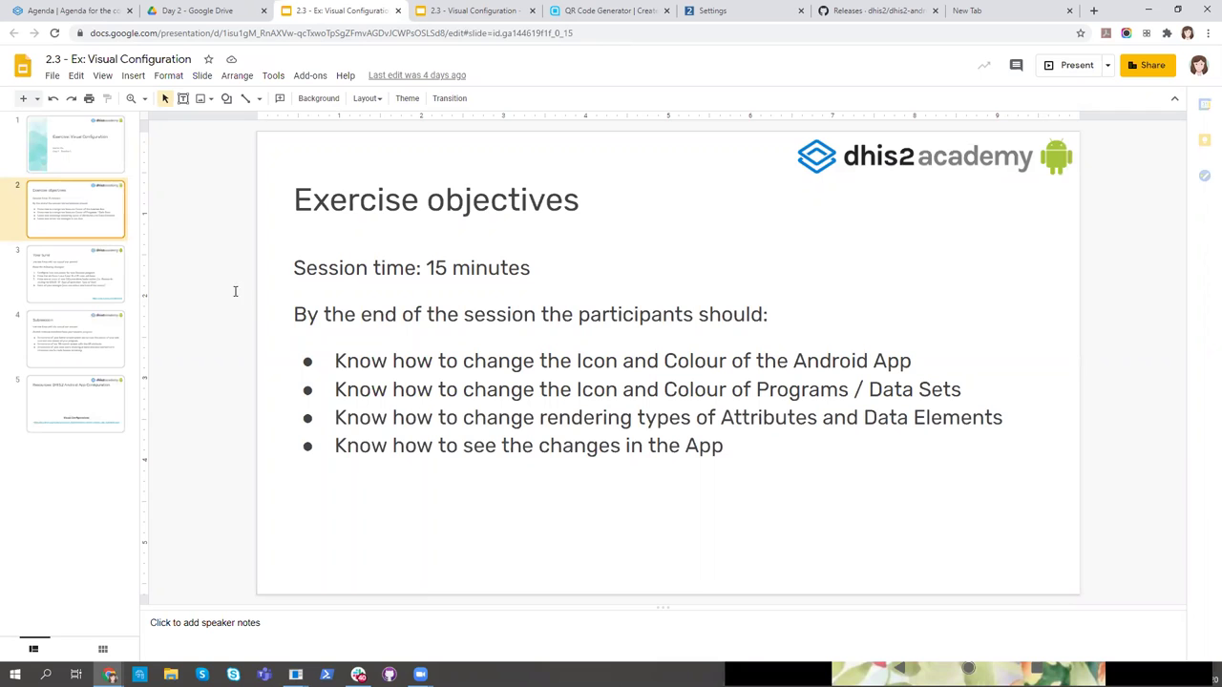
key(Down)
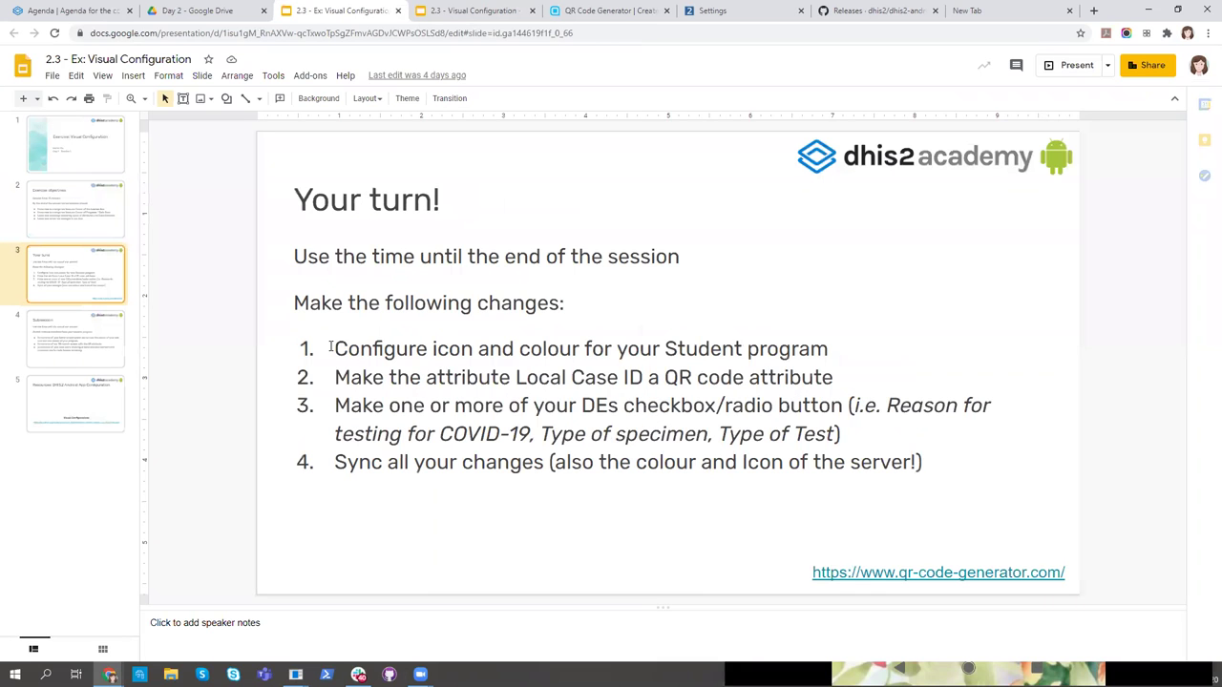
drag(332, 349, 524, 345)
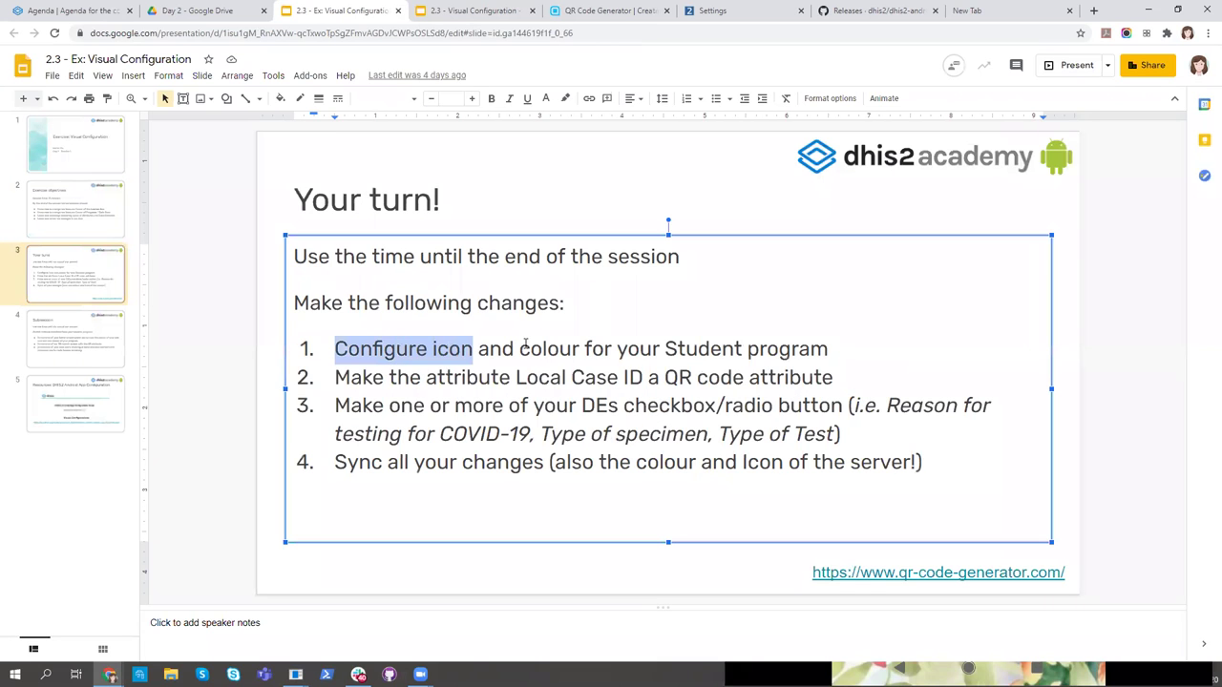
drag(689, 346, 834, 347)
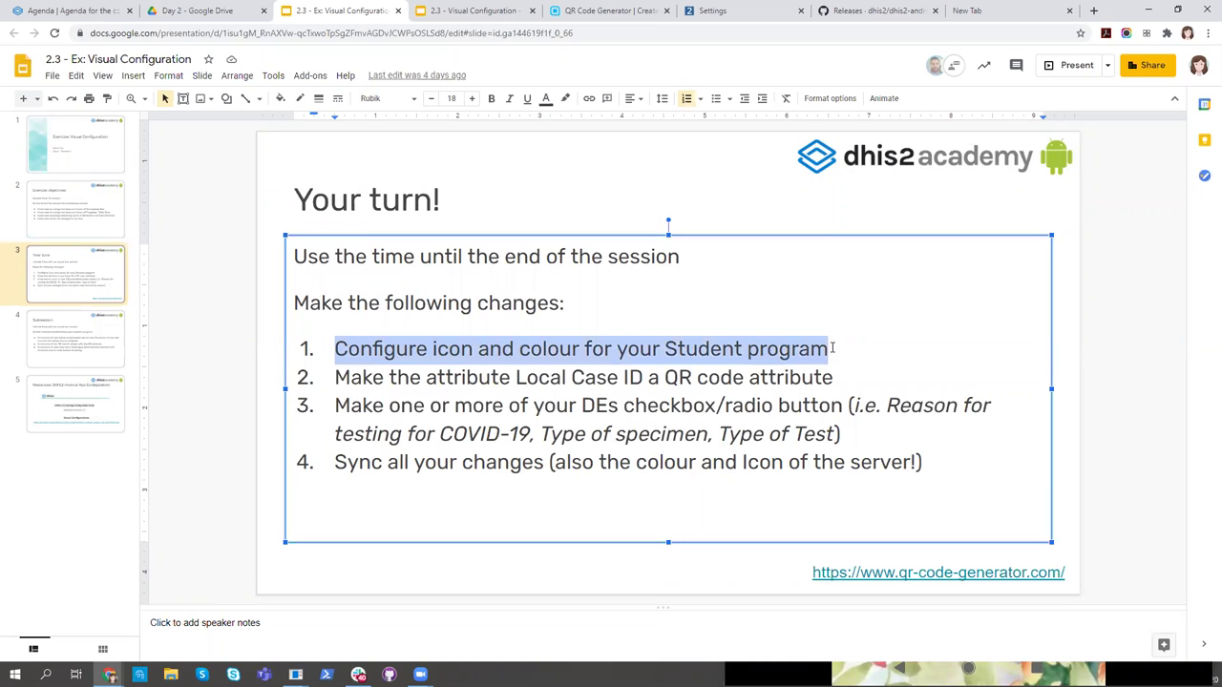